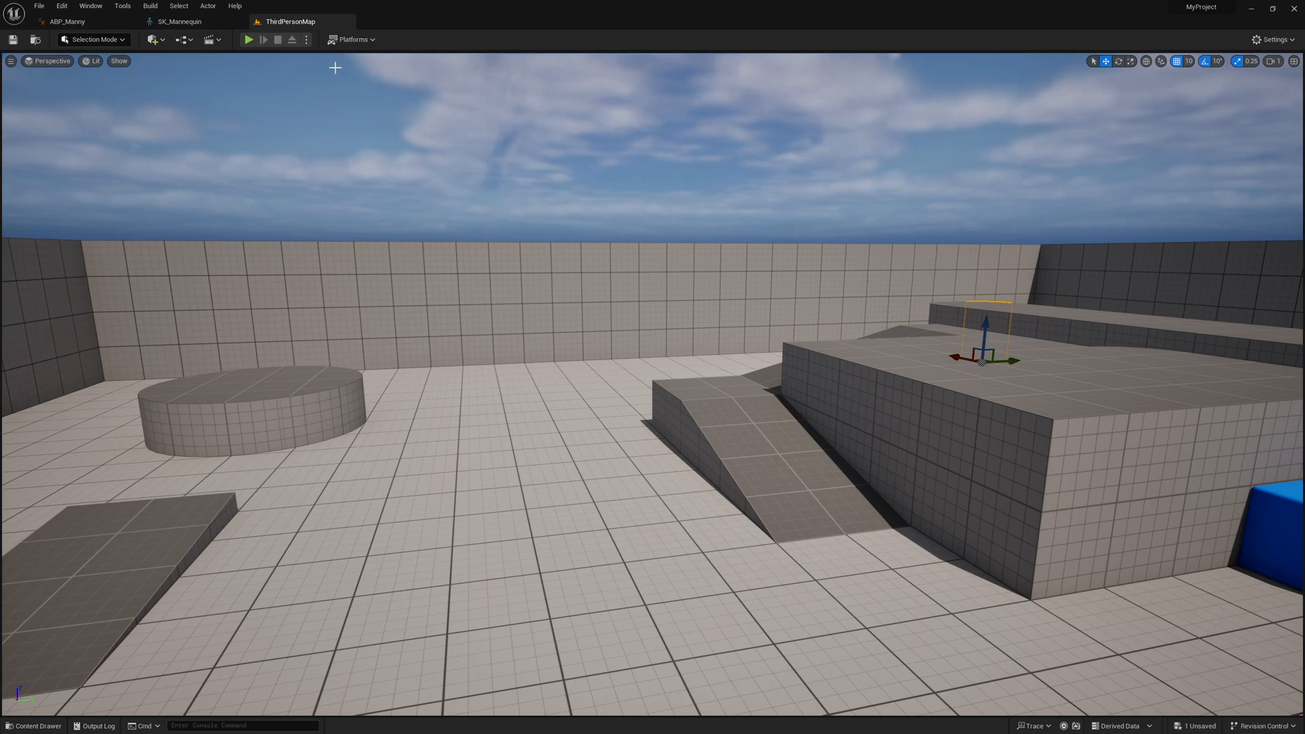
Play-test the ThirdPersonMap level, run the character around to check its pose, and stop the session
left_click(249, 39)
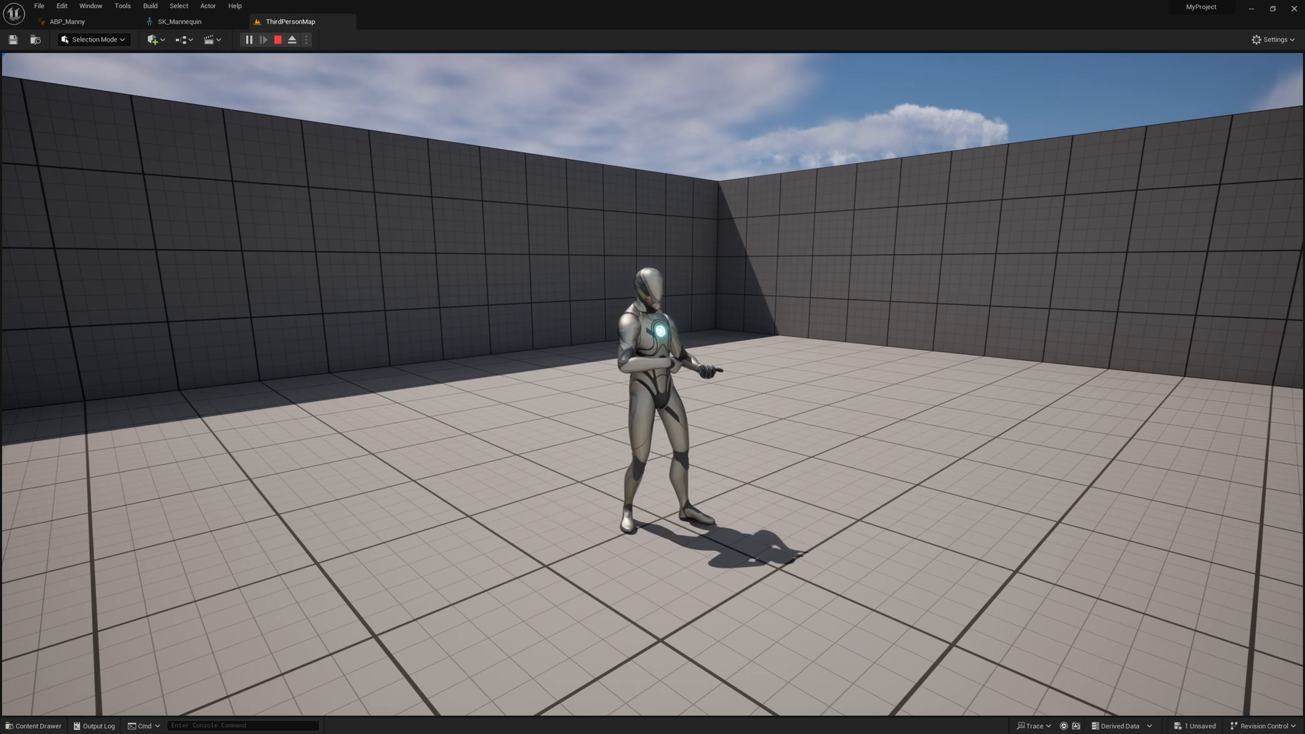
key("w")
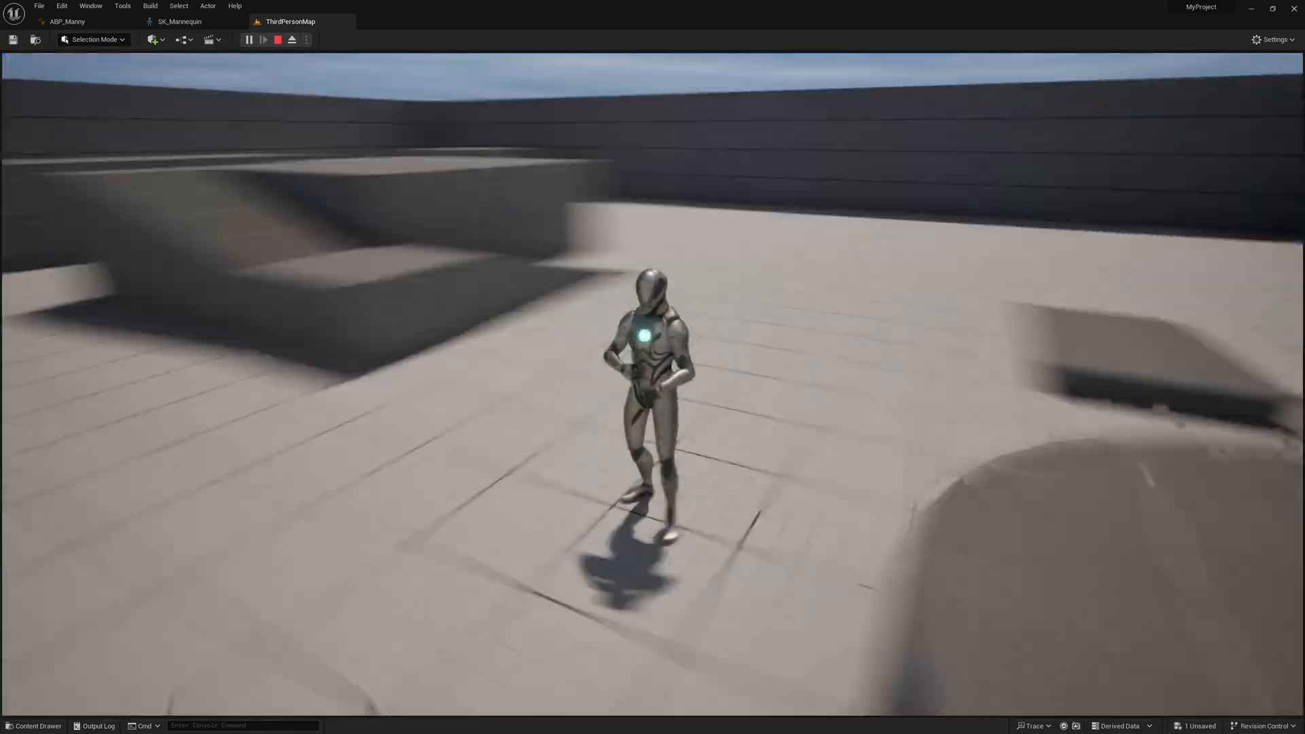
key("w")
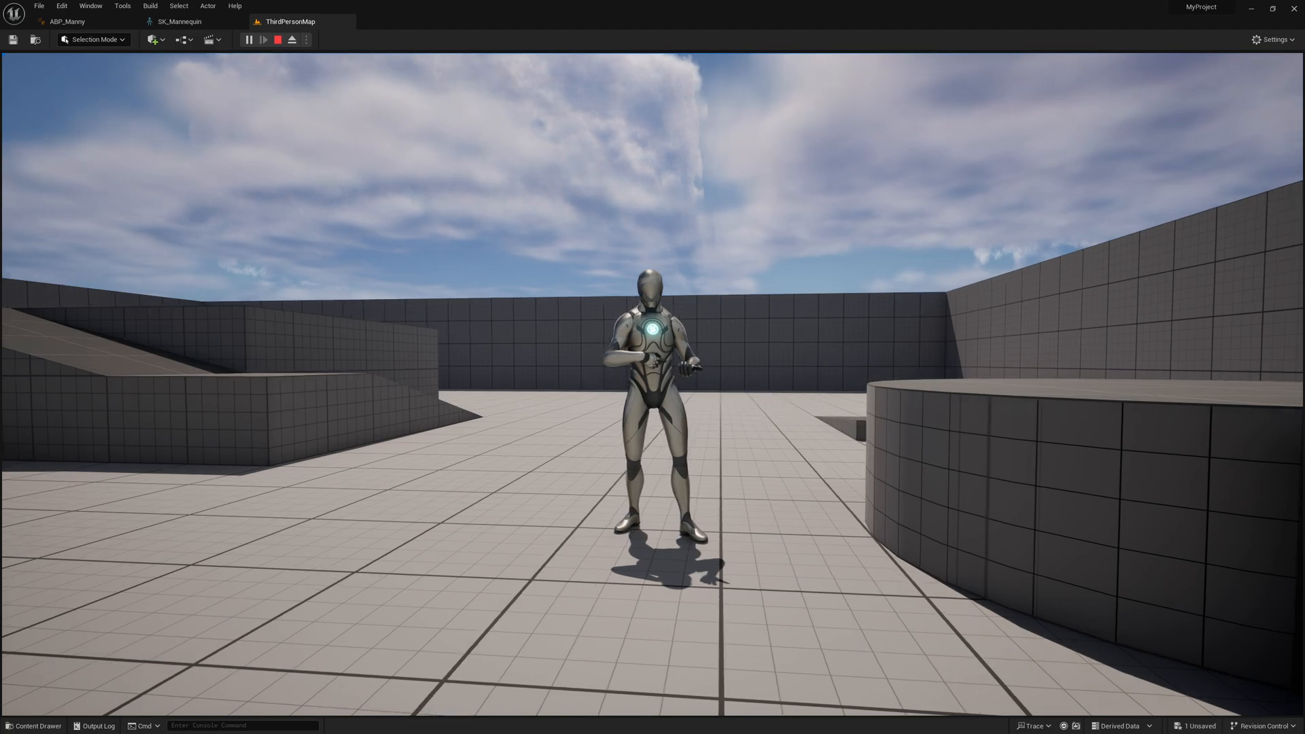
key("Escape")
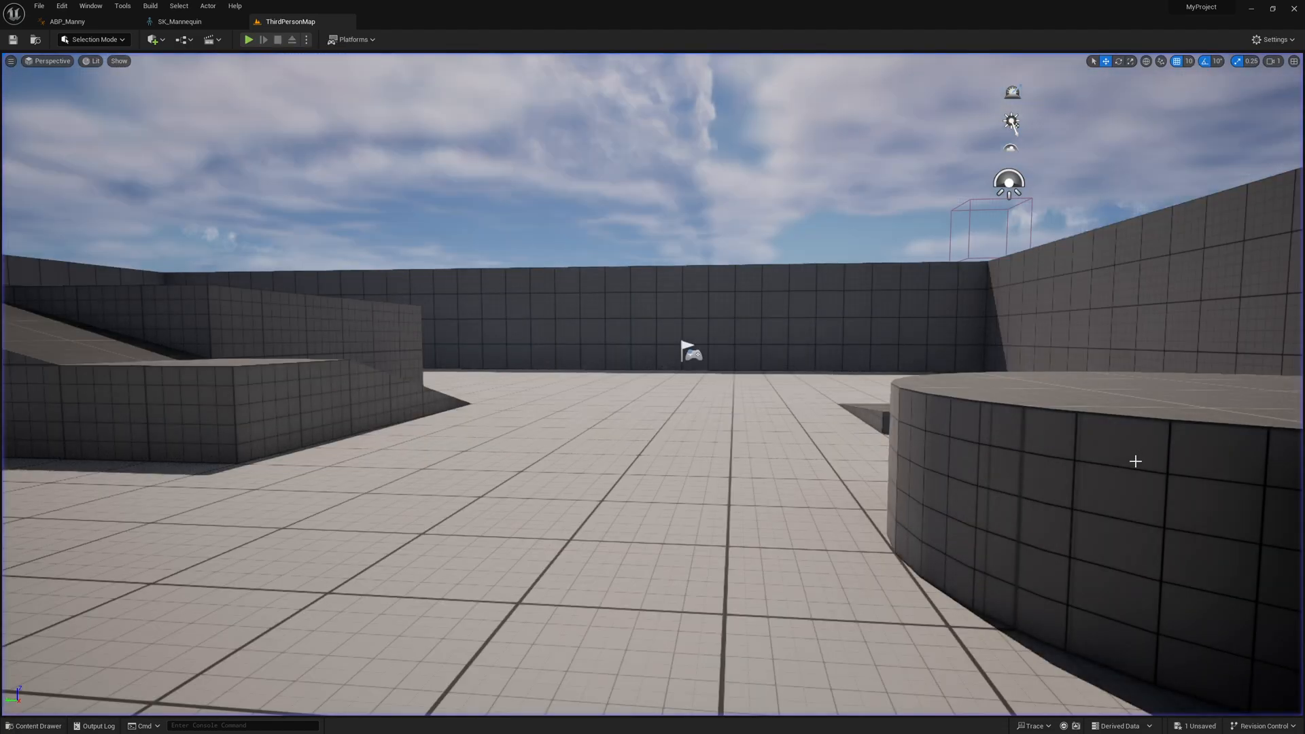
Make ThirdPersonMap the first editor tab and open the Idle state of ABP_Manny's Locomotion state machine
left_click_drag(288, 21, 138, 25)
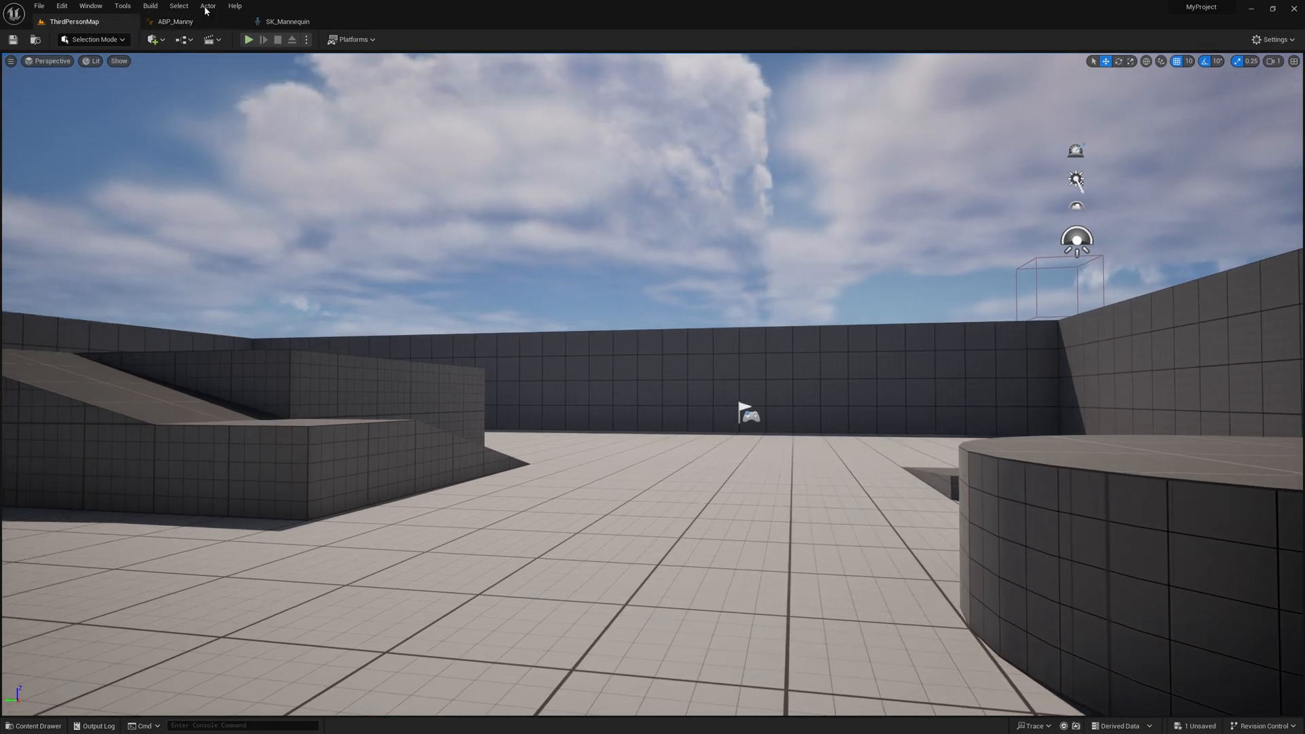
left_click(178, 22)
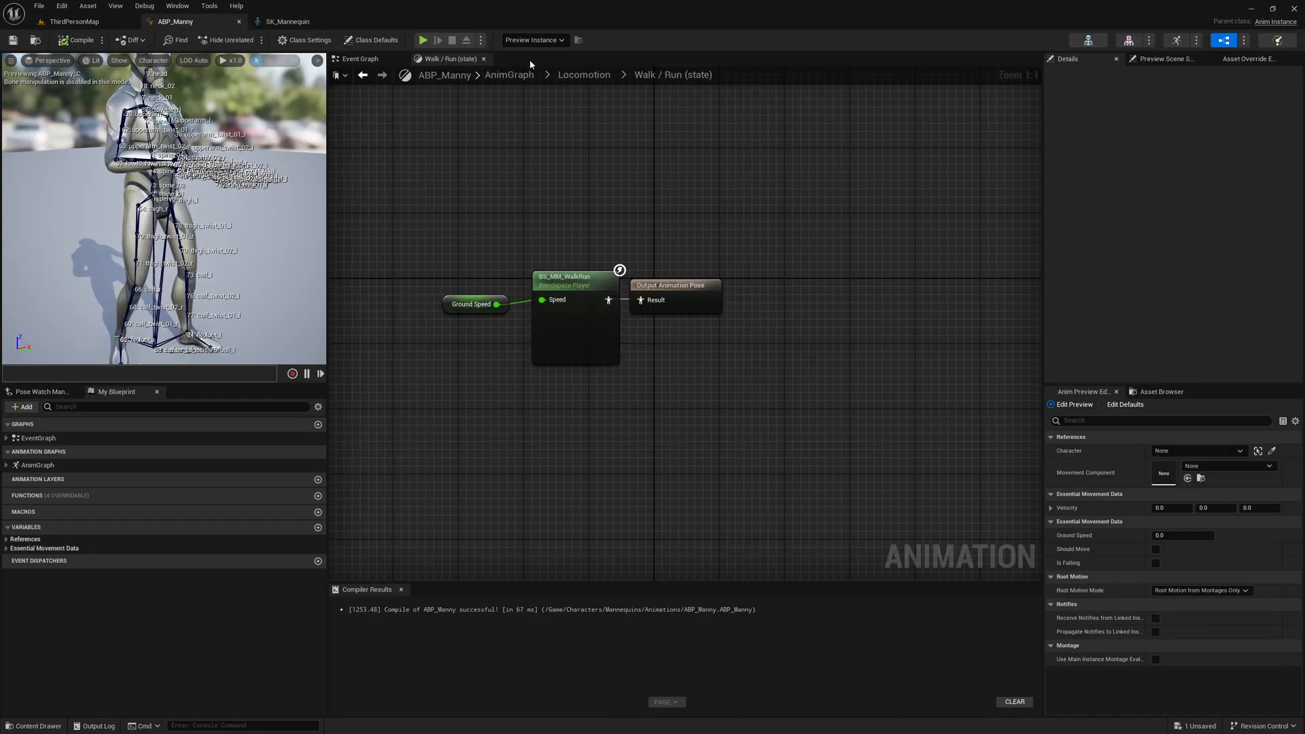
left_click(584, 75)
double_click(678, 330)
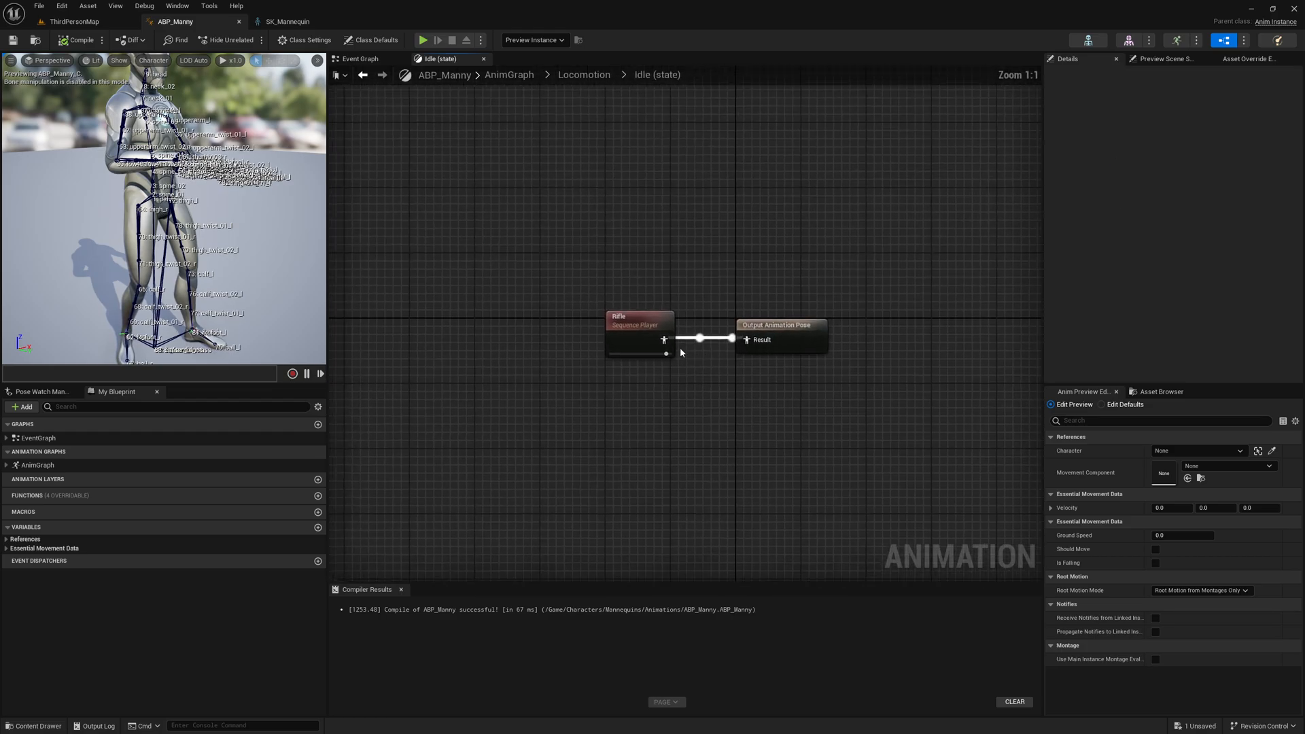
left_click(631, 335)
left_click_drag(623, 225, 669, 420)
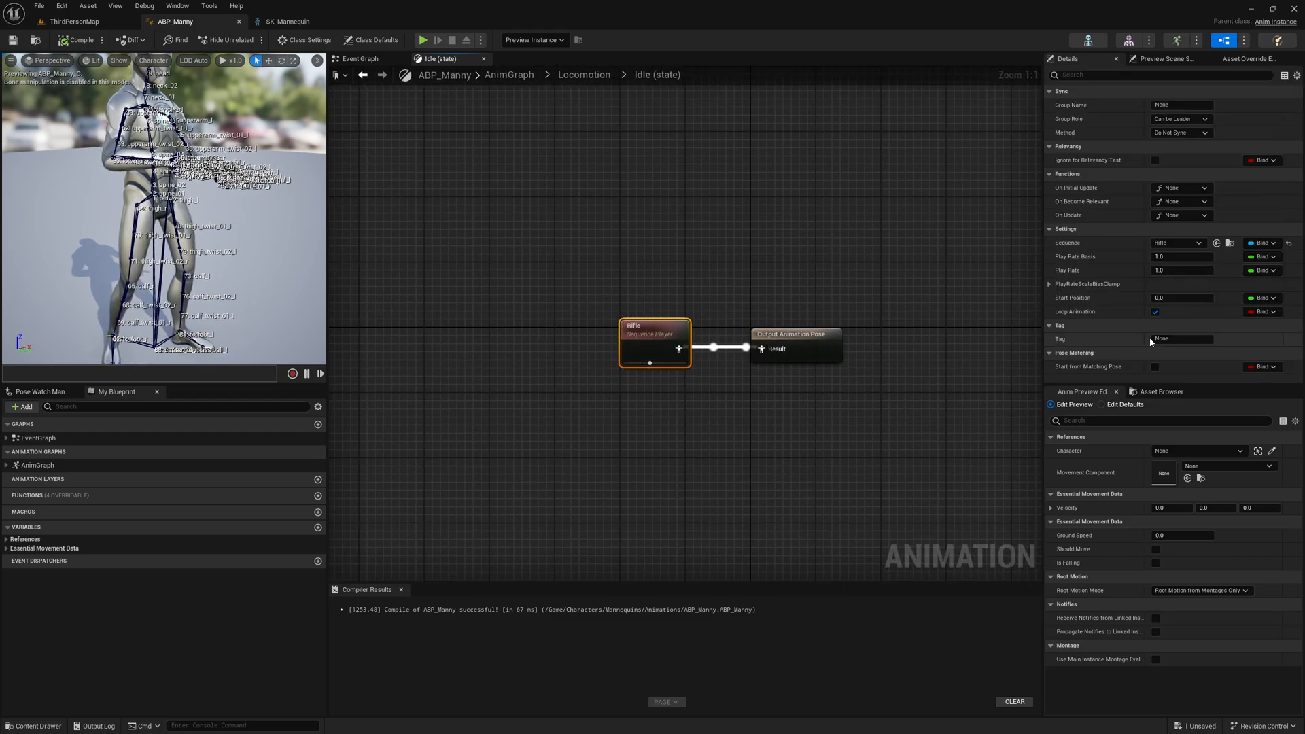
Try MM_Idle in the Idle state's sequence player and restore the Rifle sequence, compiling after each change
left_click(1157, 393)
left_click_drag(1083, 525, 657, 337)
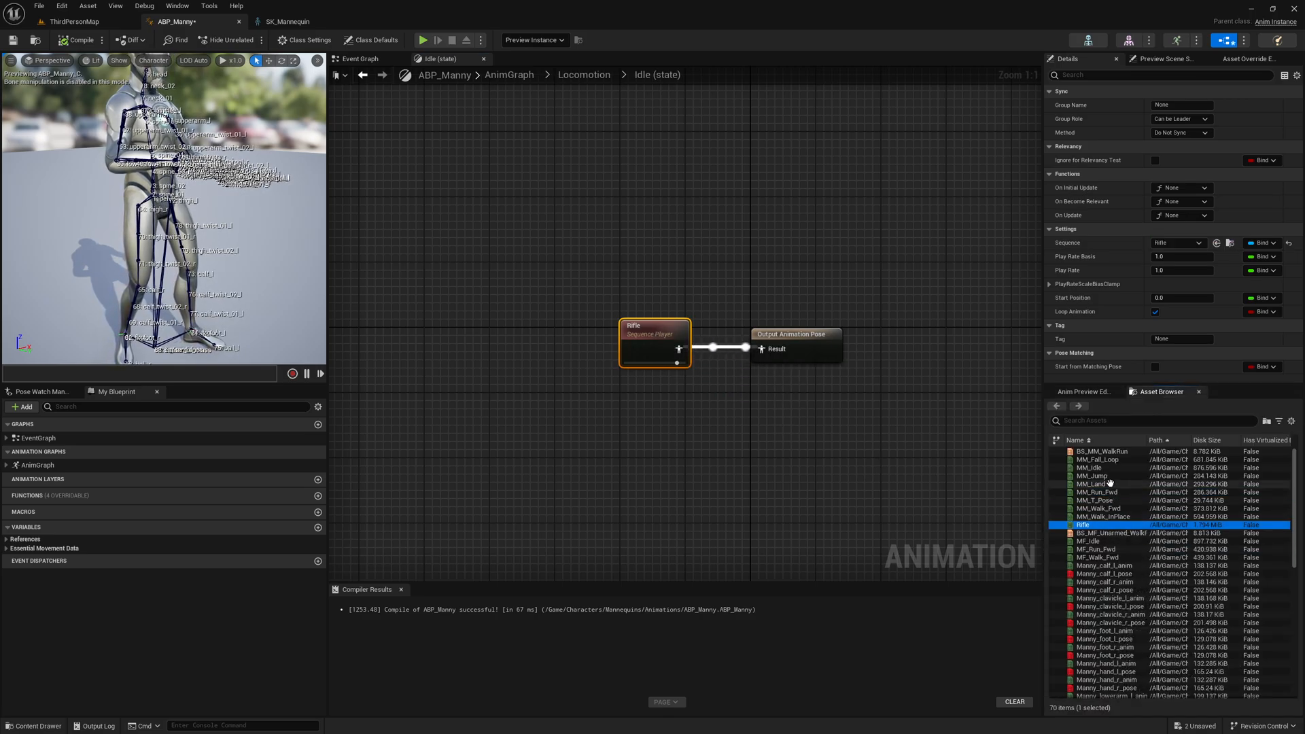
left_click_drag(1089, 468, 654, 340)
left_click(75, 40)
scroll(200, 157, "down", 4)
left_click_drag(200, 157, 95, 126, "alt")
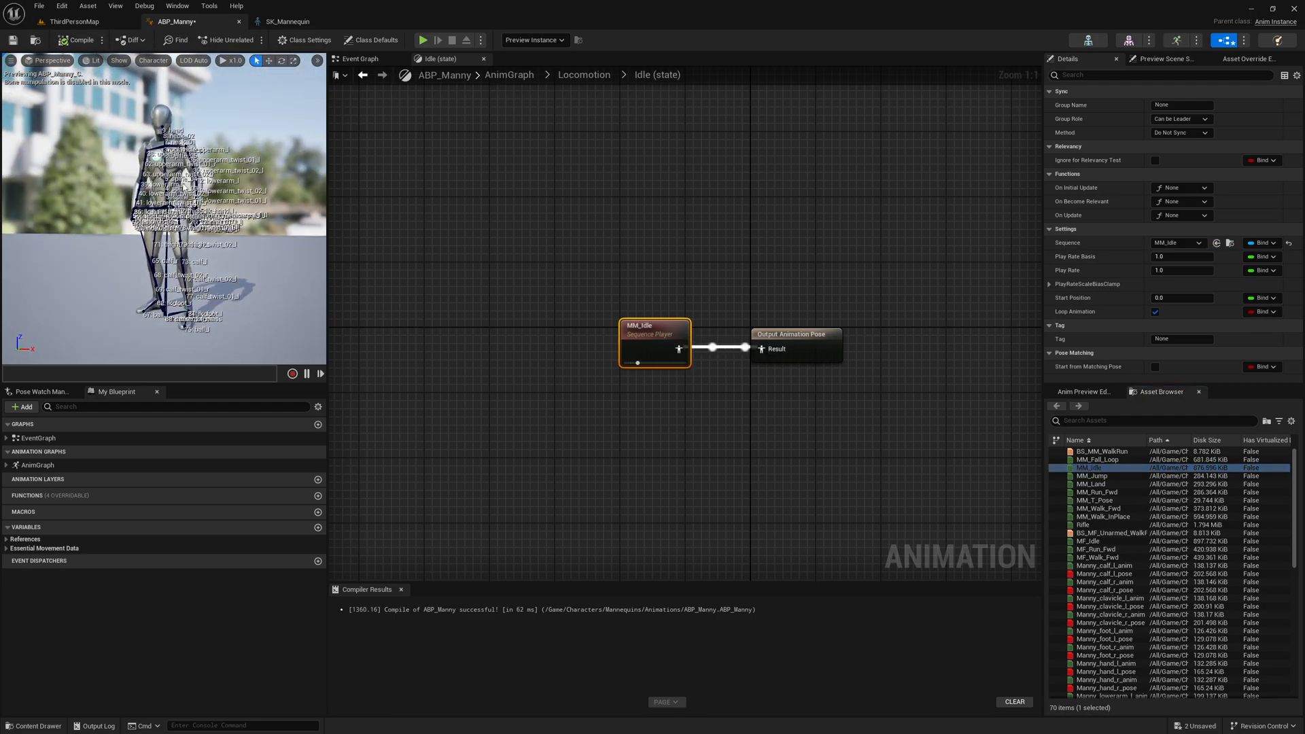
left_click_drag(1087, 525, 657, 343)
left_click(75, 40)
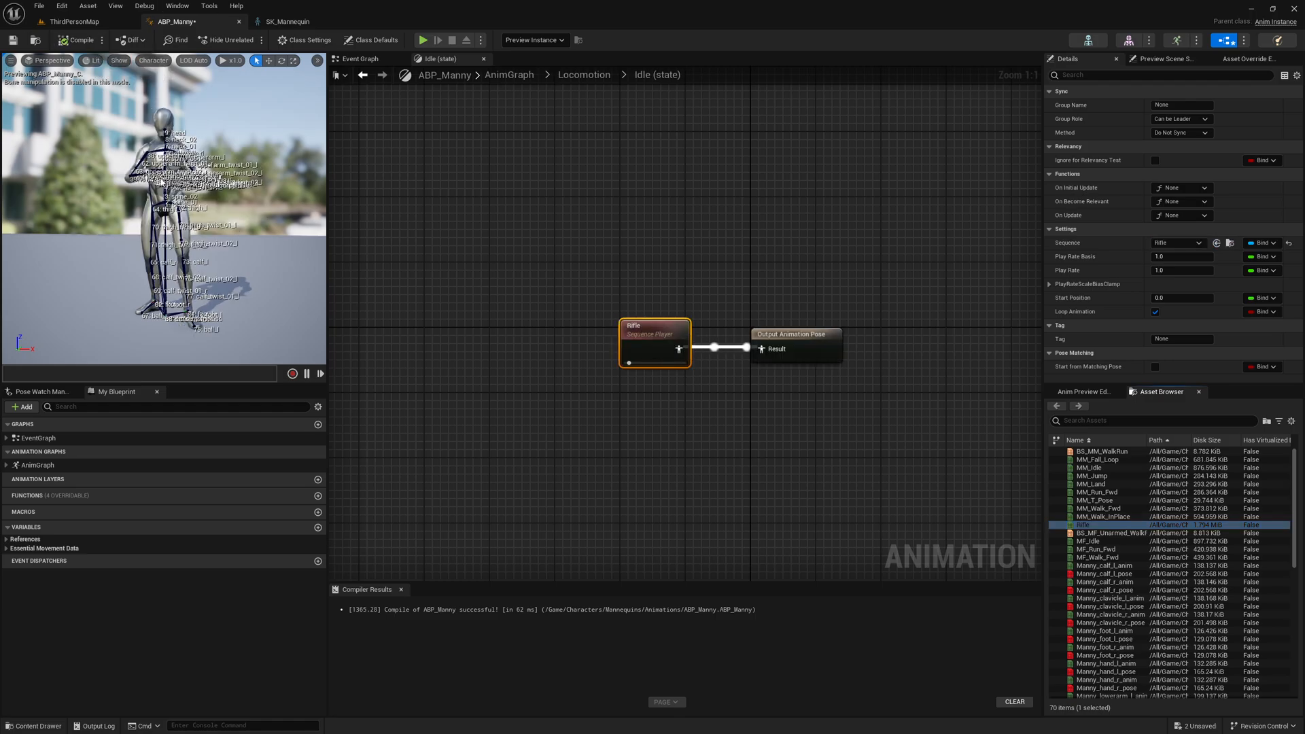
Limit the preview's bone drawing to Selected Only with bone names hidden, and compile the animation blueprint
left_click(154, 61)
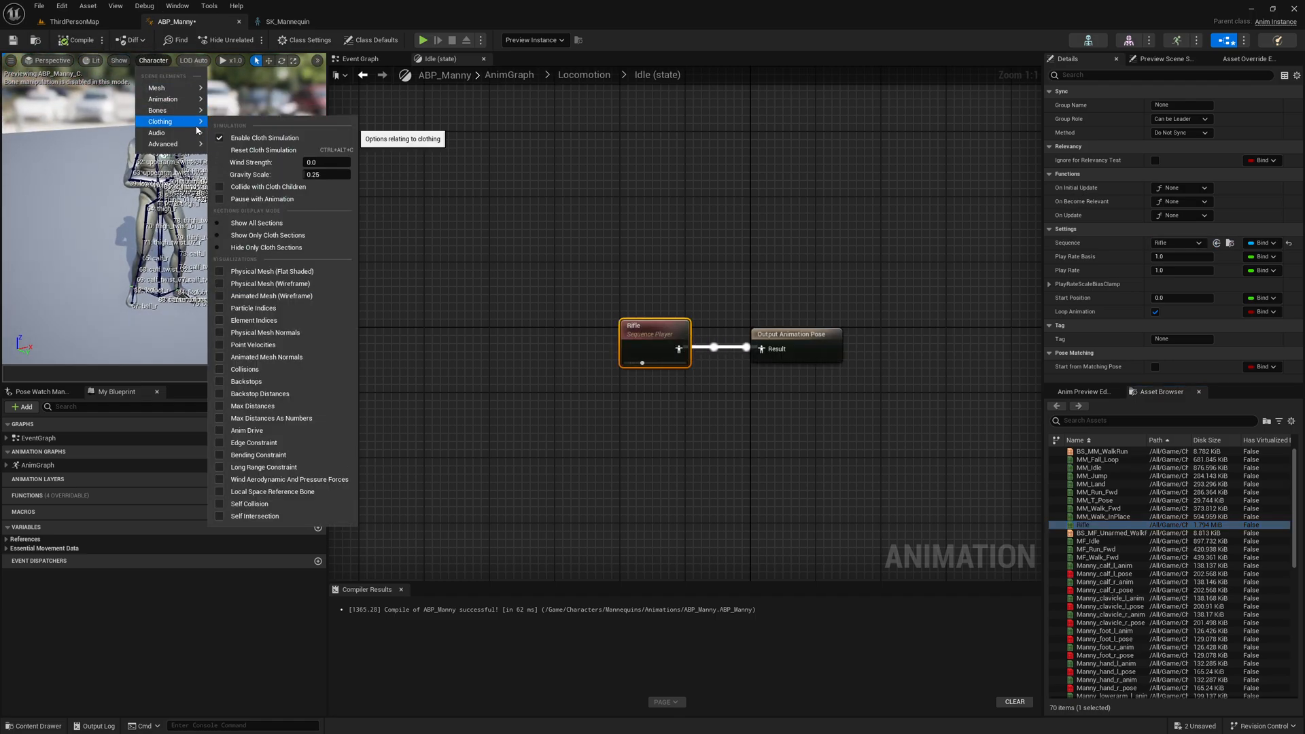
mouse_move(183, 115)
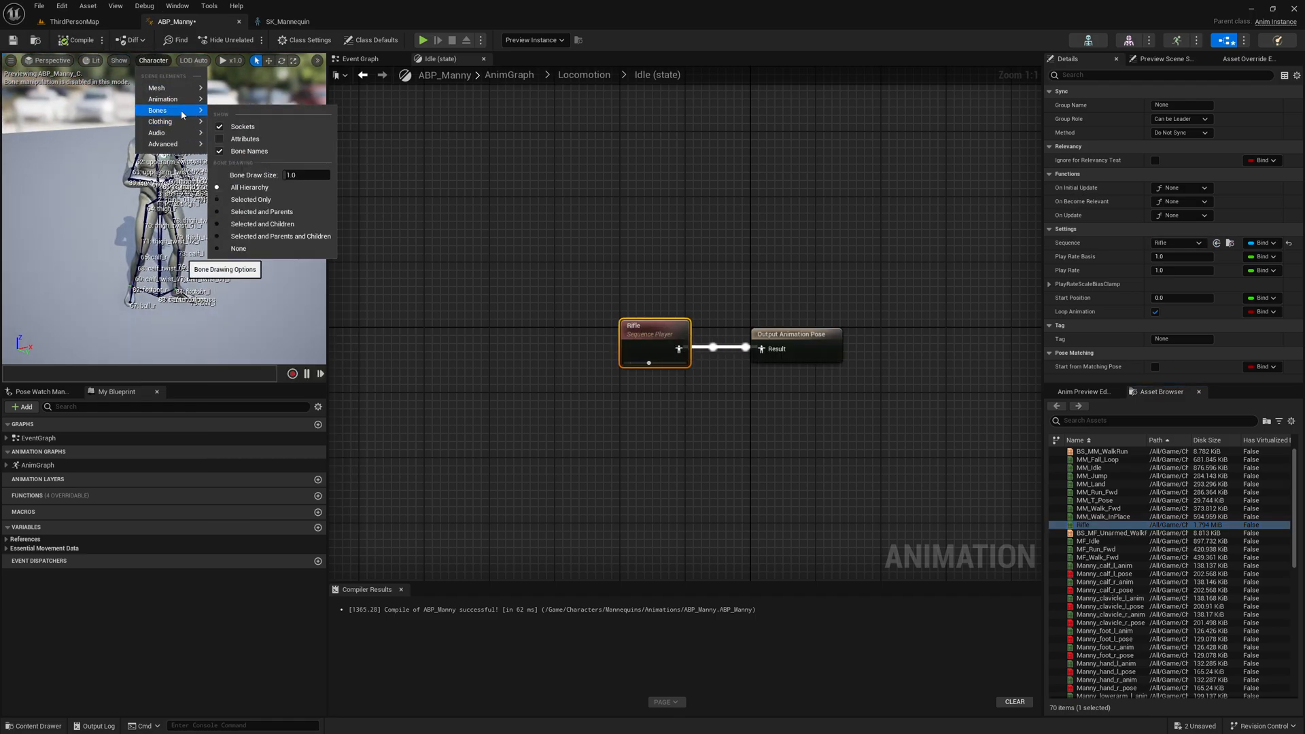
left_click(250, 199)
left_click(119, 62)
left_click(141, 63)
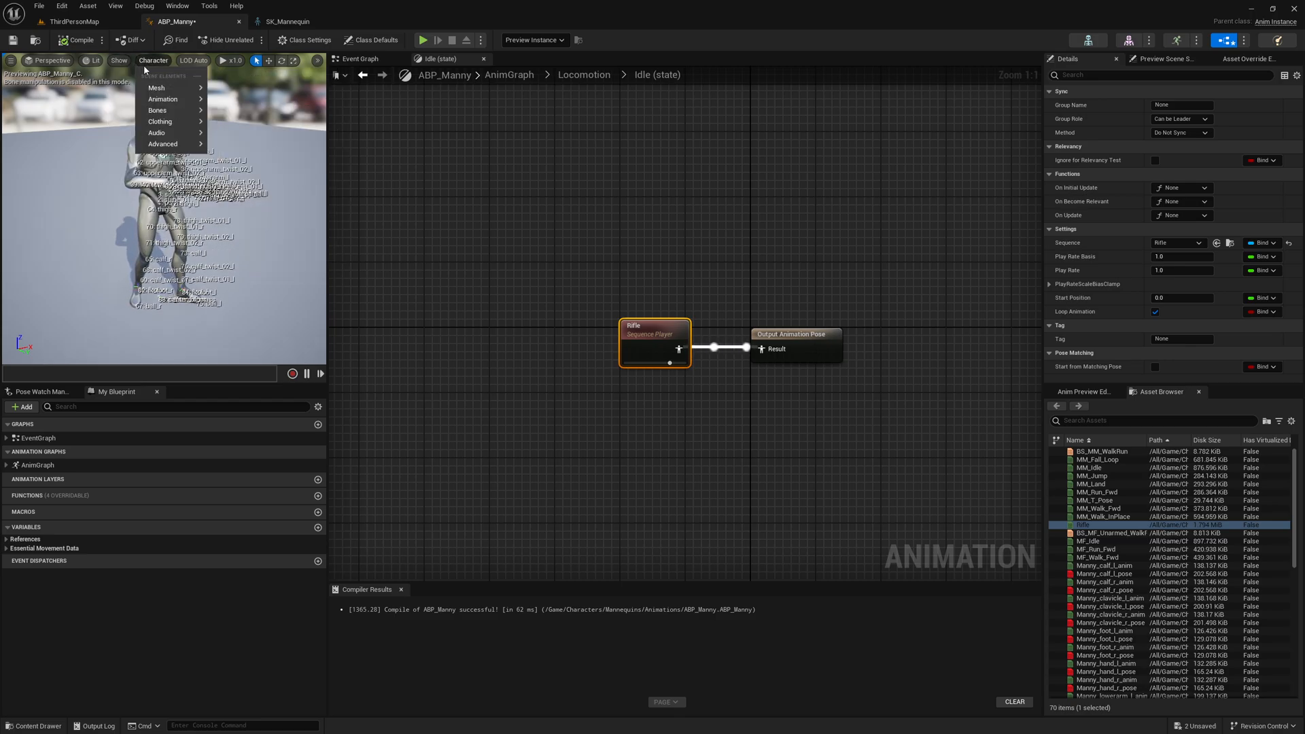
mouse_move(161, 121)
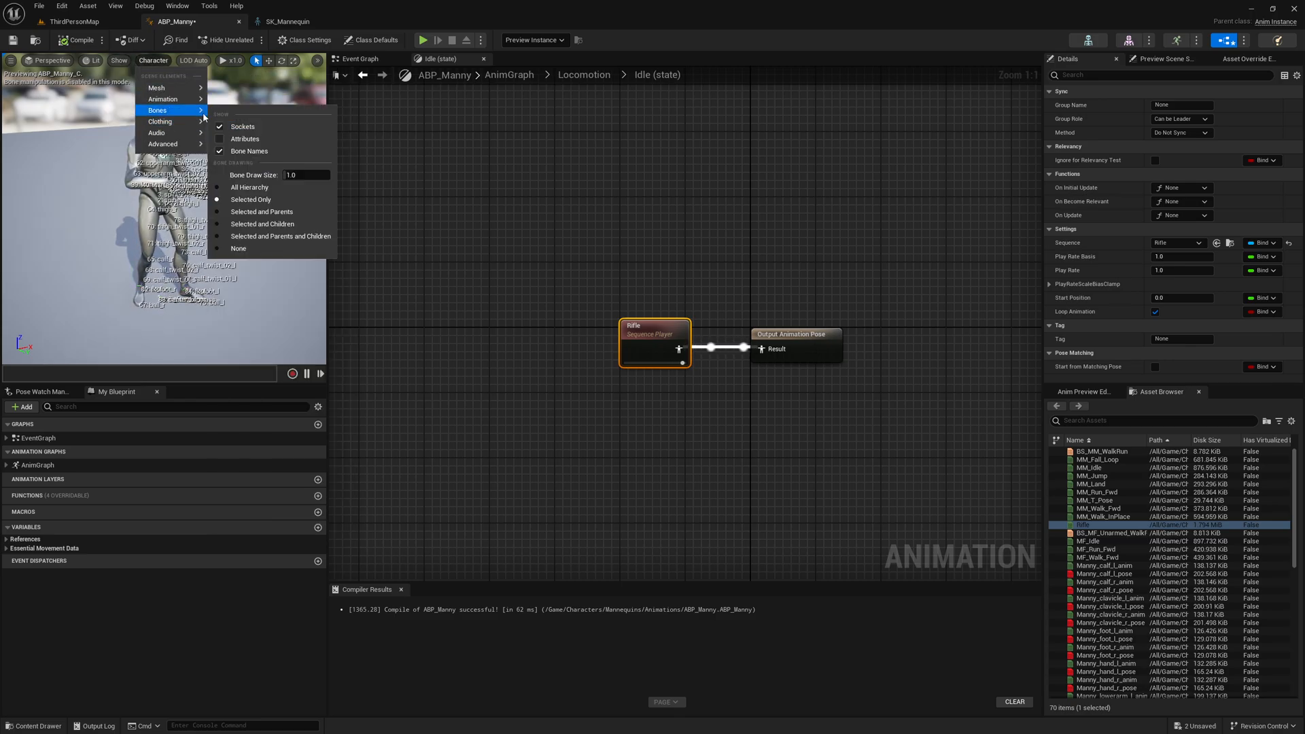
mouse_move(204, 112)
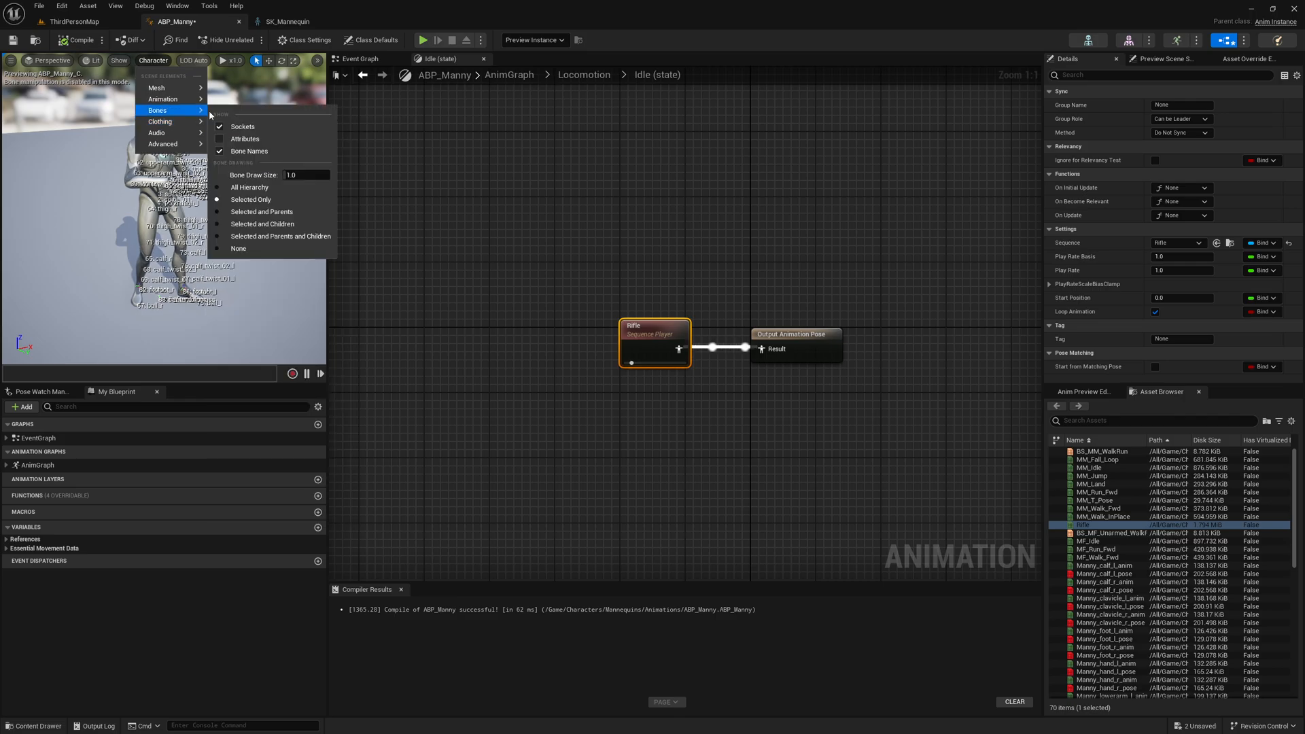
left_click(248, 151)
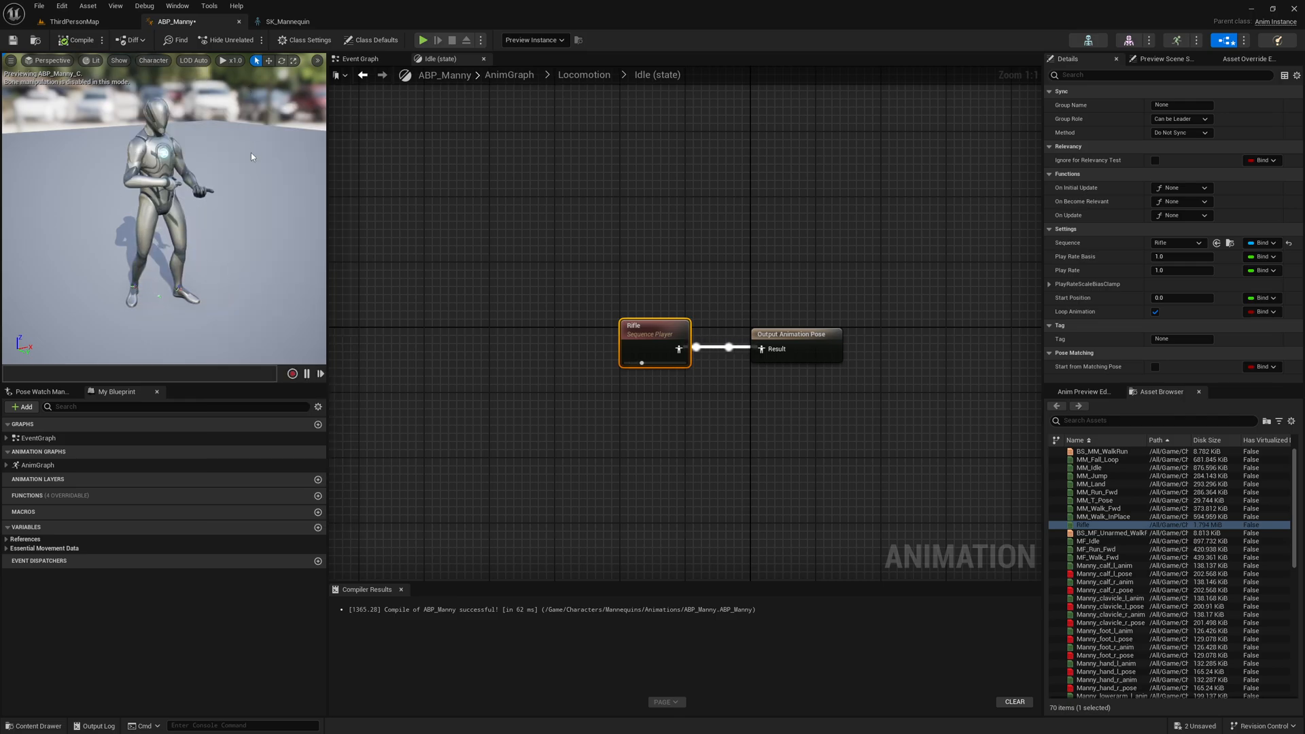
left_click(77, 40)
Open the Walk / Run state and move the Output Animation Pose node farther from BS_MM_WalkRun to make room
left_click(571, 75)
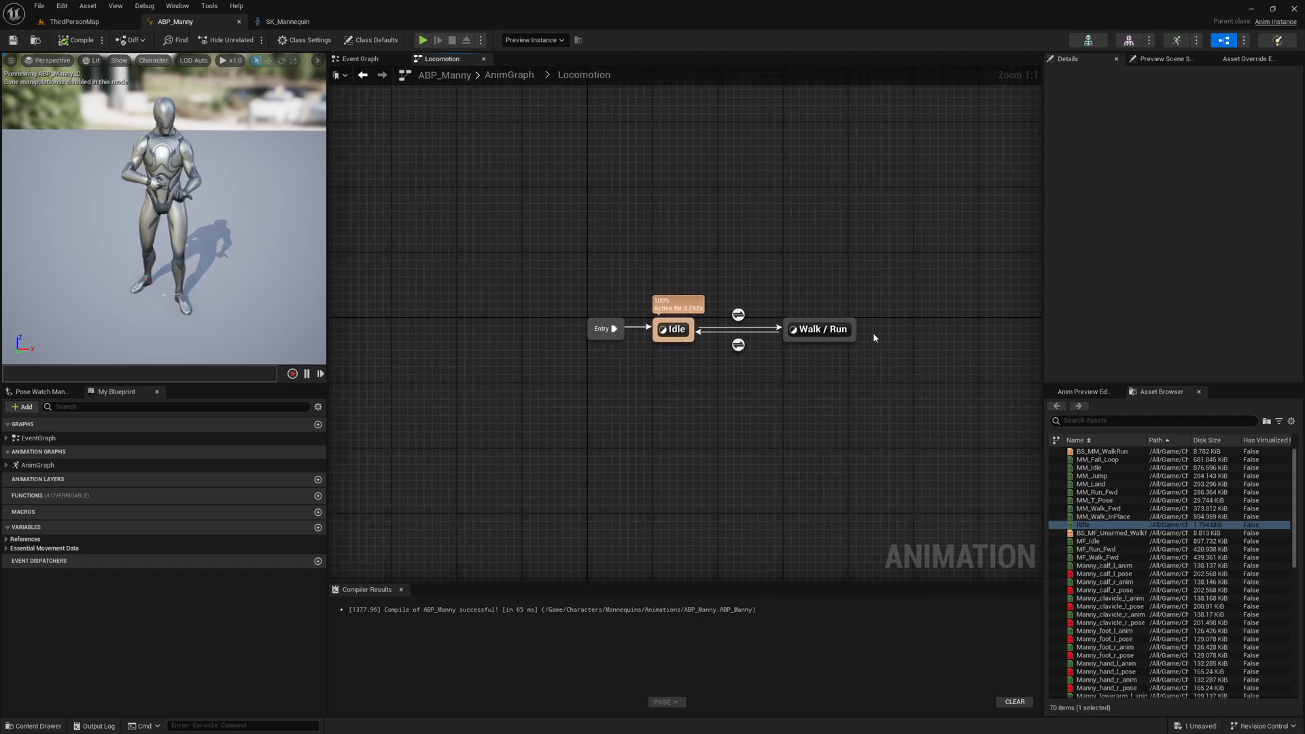
double_click(832, 324)
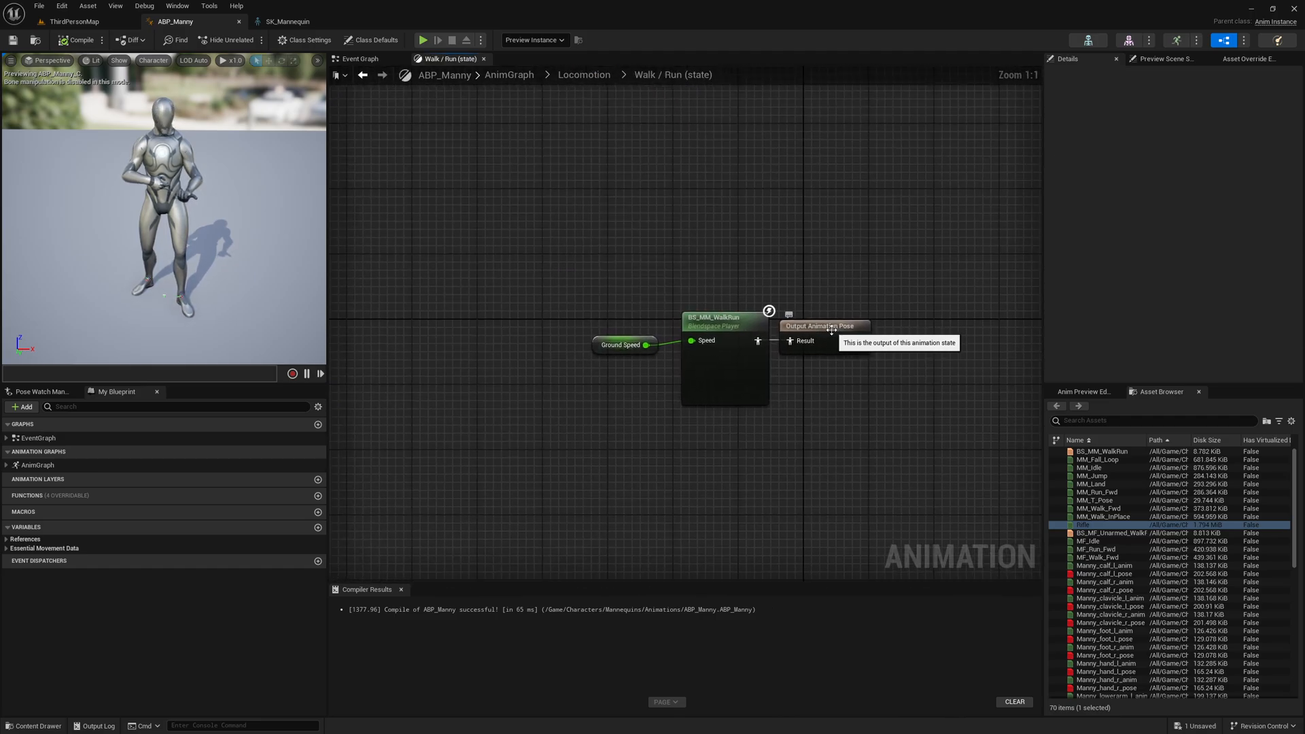
left_click_drag(987, 332, 1028, 332)
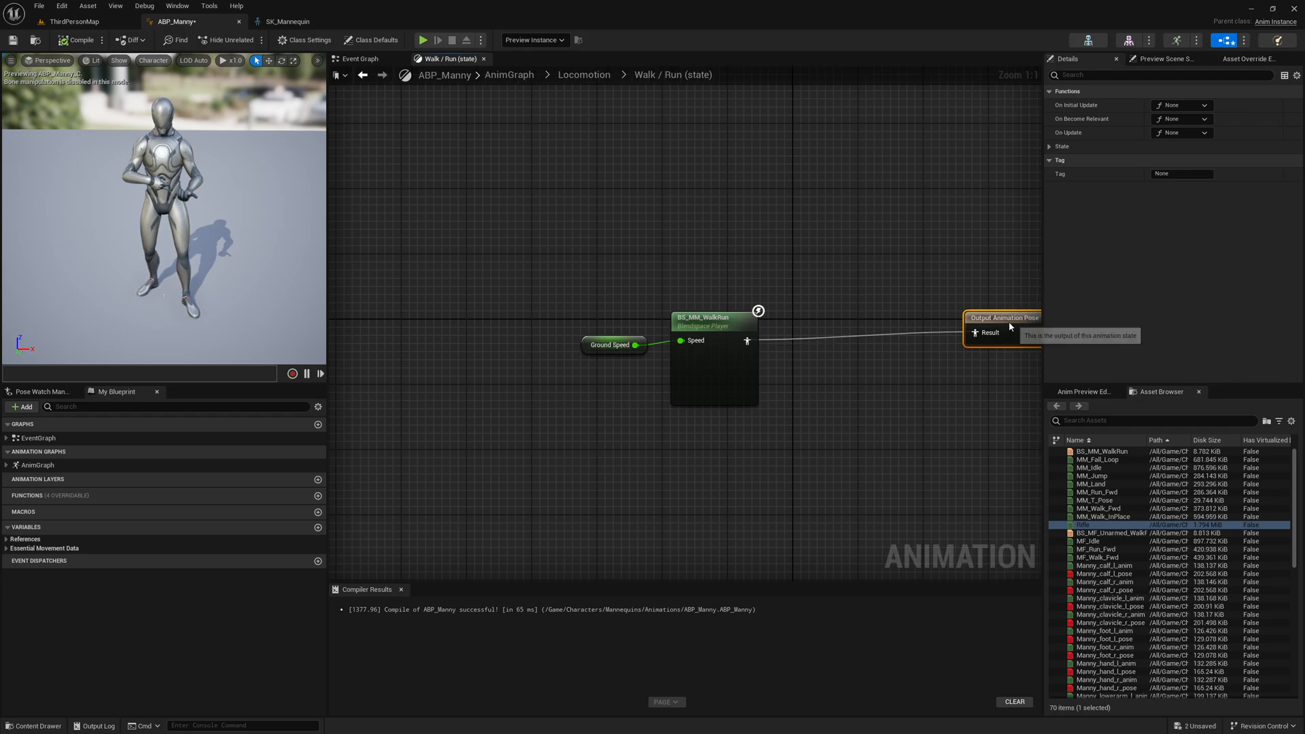
right_click_drag(790, 269, 724, 270)
left_click(583, 75)
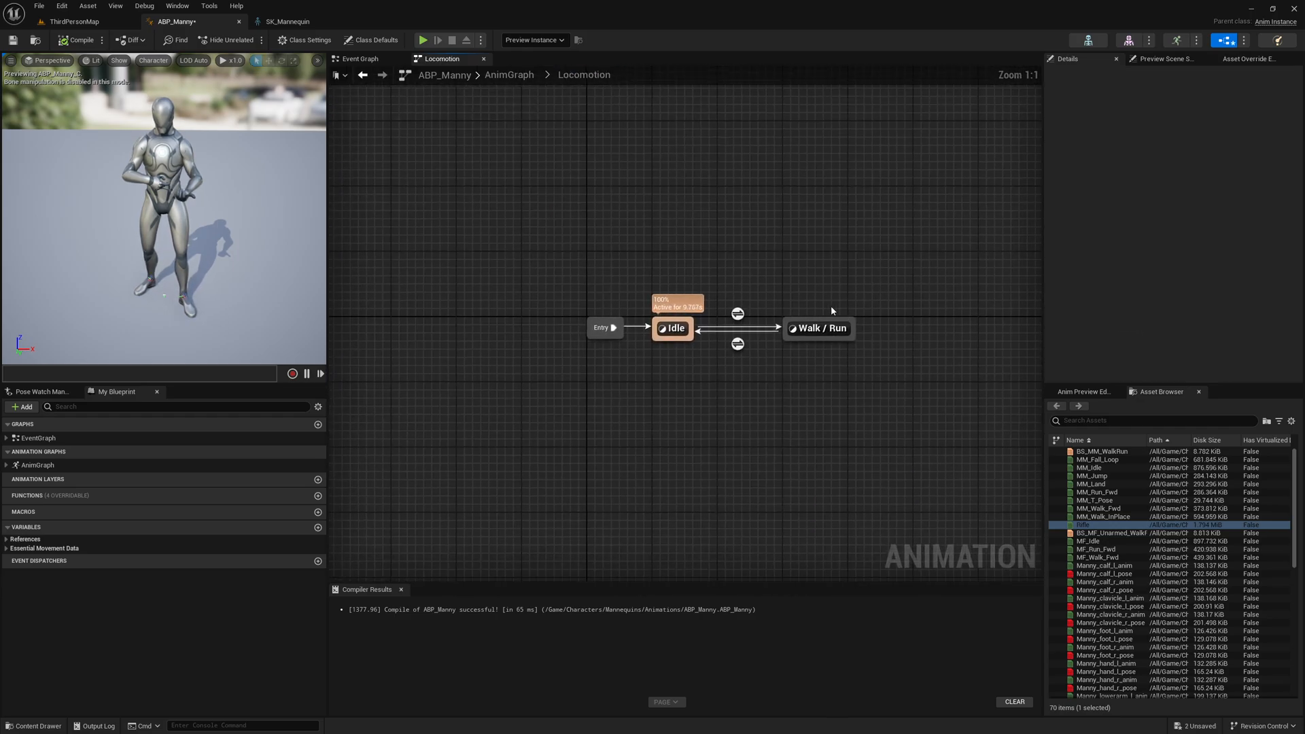
double_click(826, 331)
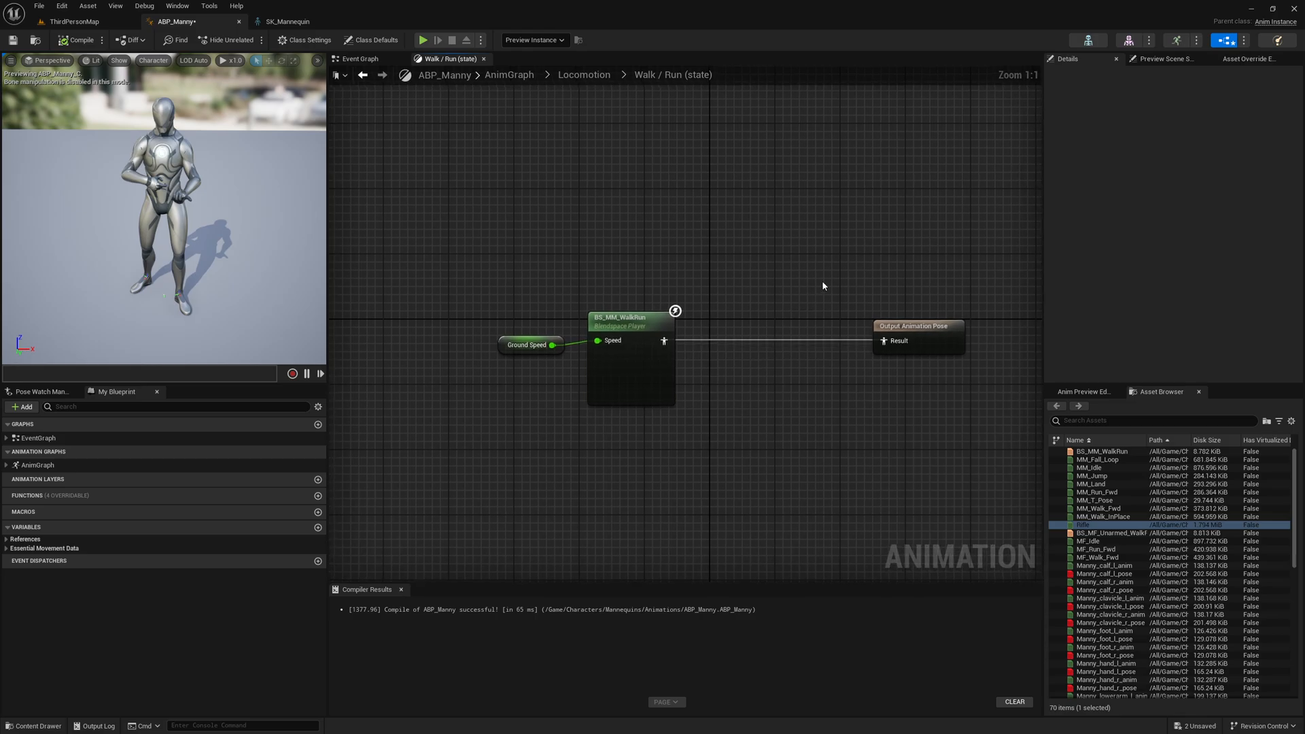
Insert a Layered blend per bone node between BS_MM_WalkRun and Output Animation Pose, using the walk/run output as Base Pose
left_click_drag(427, 238, 603, 455)
left_click_drag(577, 345, 700, 350)
type("layered")
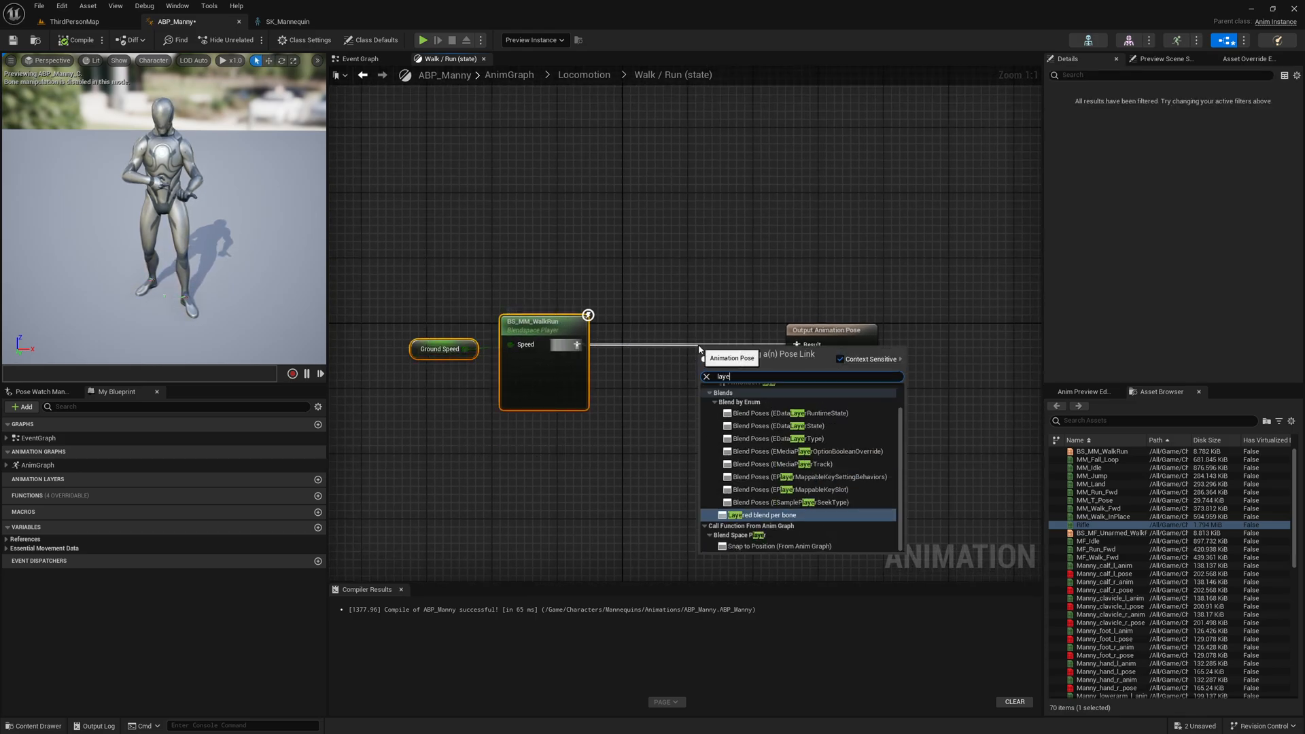
key("Return")
left_click_drag(796, 361, 652, 329)
left_click_drag(832, 332, 816, 333)
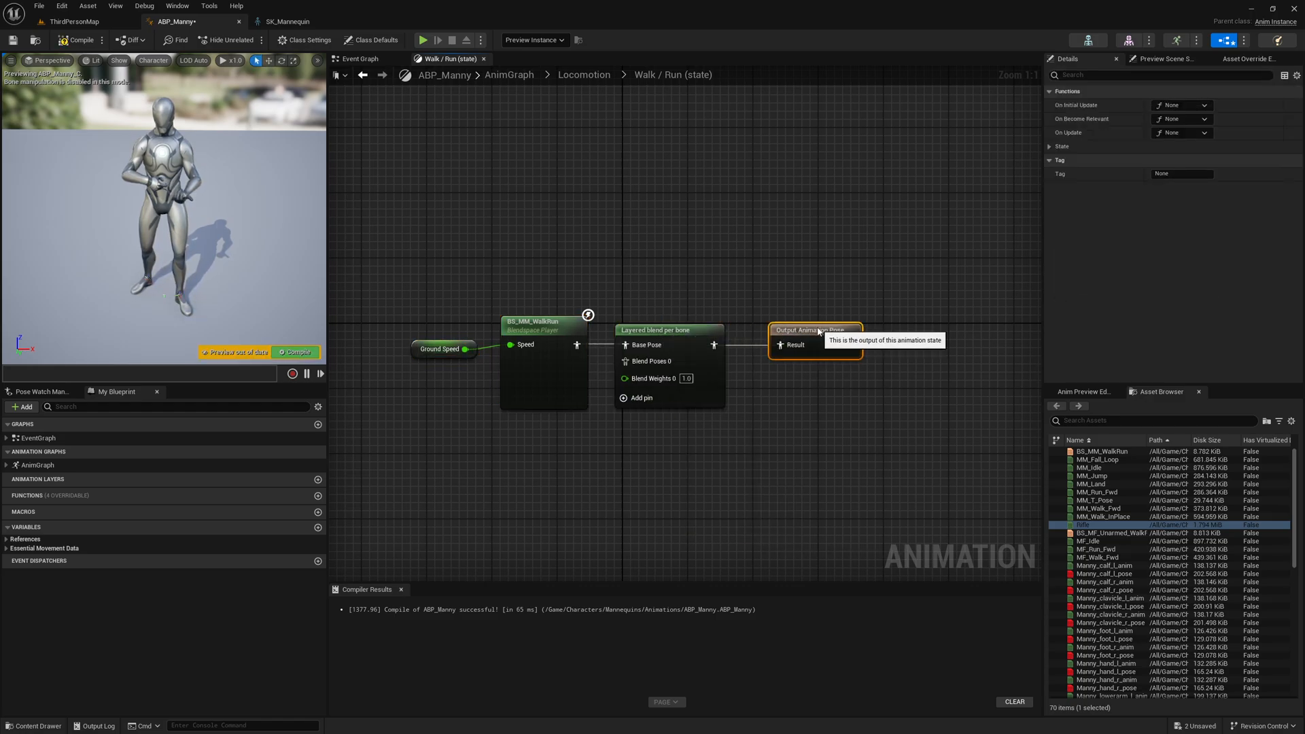
Set the Layered blend per bone node's blend mode to Blend Mask and assign UpperBodyMask as its mask
left_click(700, 289)
left_click(690, 340)
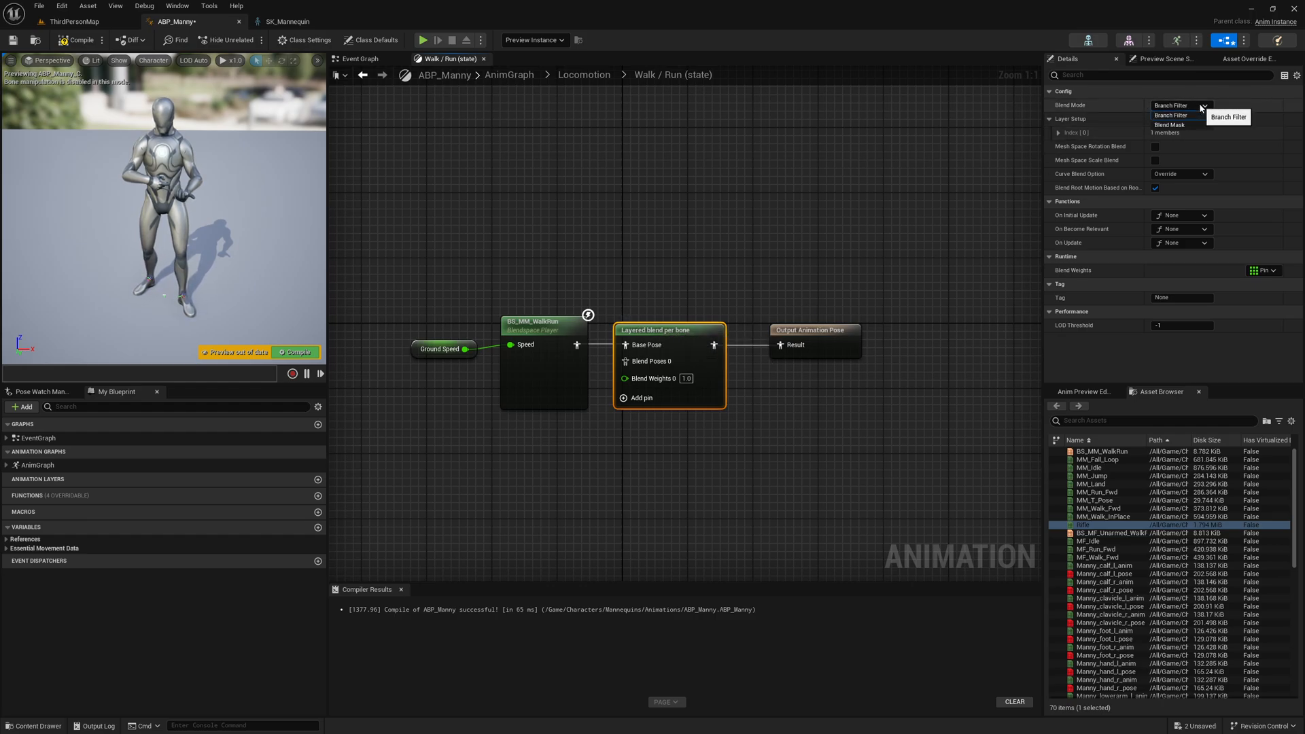
left_click(1193, 127)
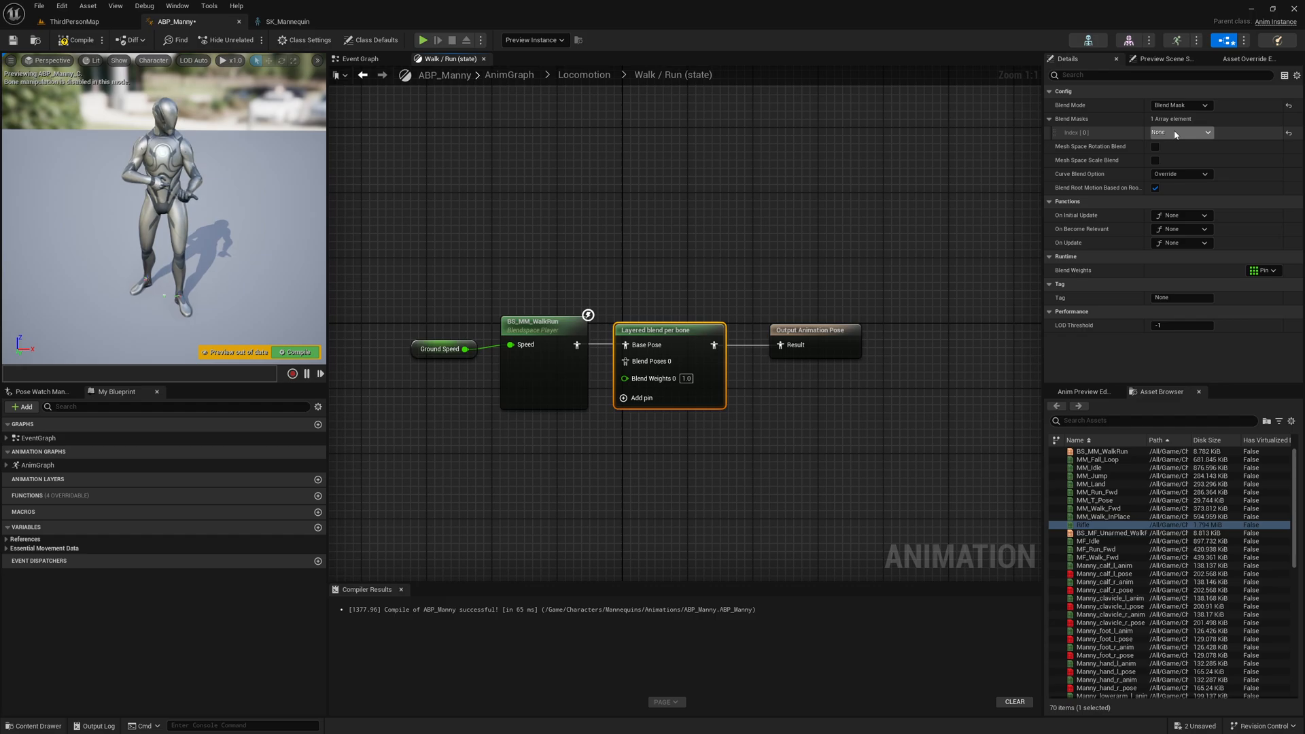
left_click(1186, 133)
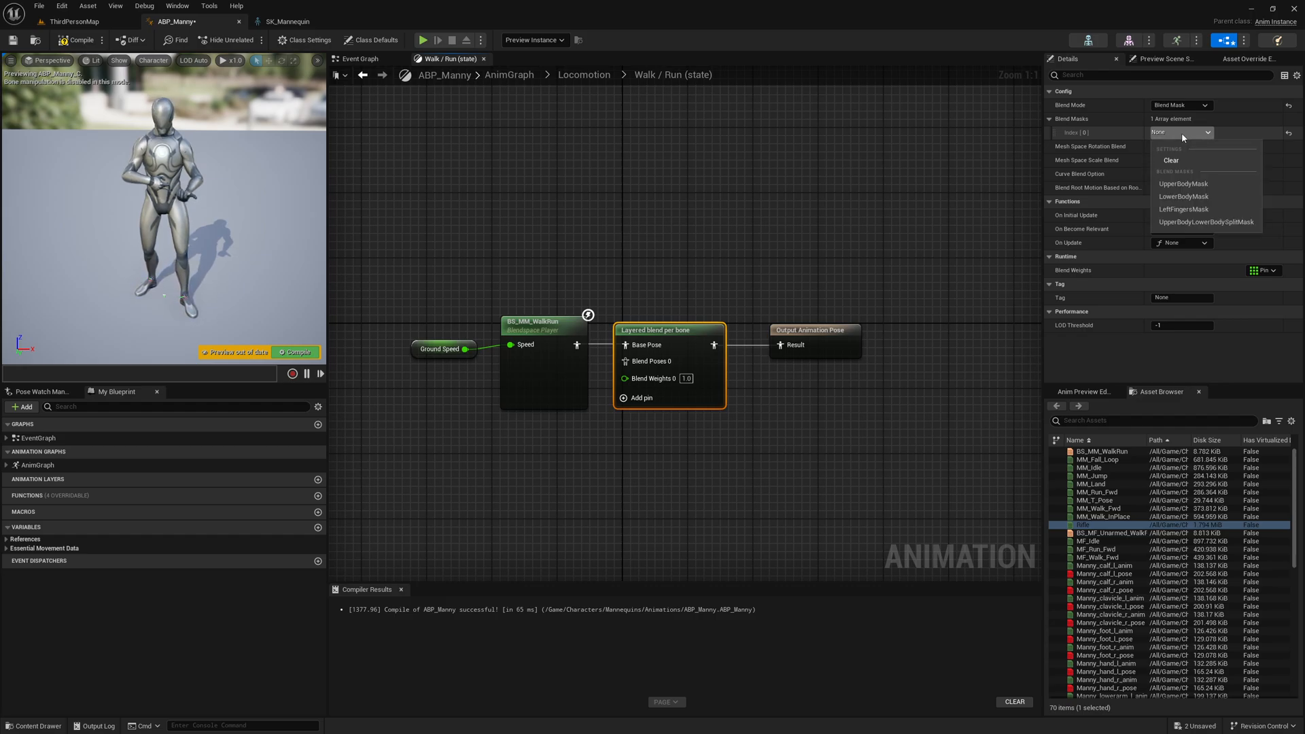
left_click(1195, 190)
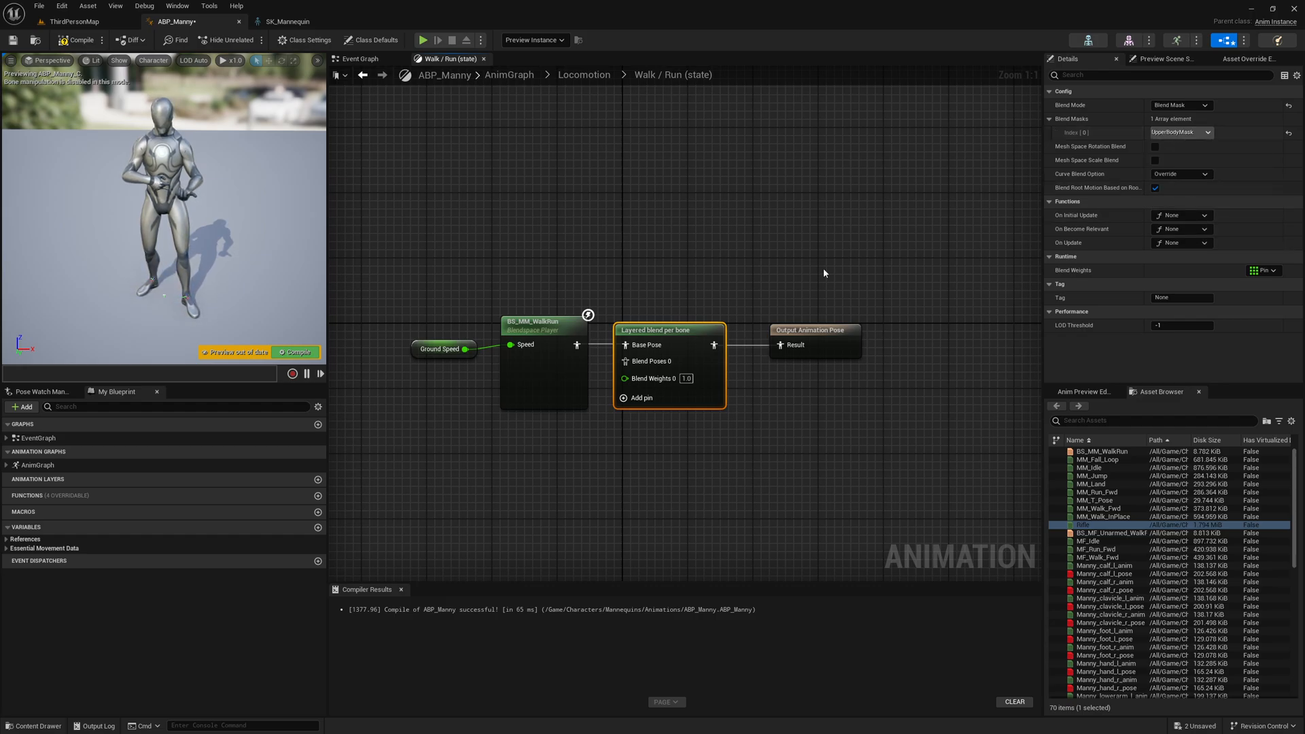
left_click(752, 258)
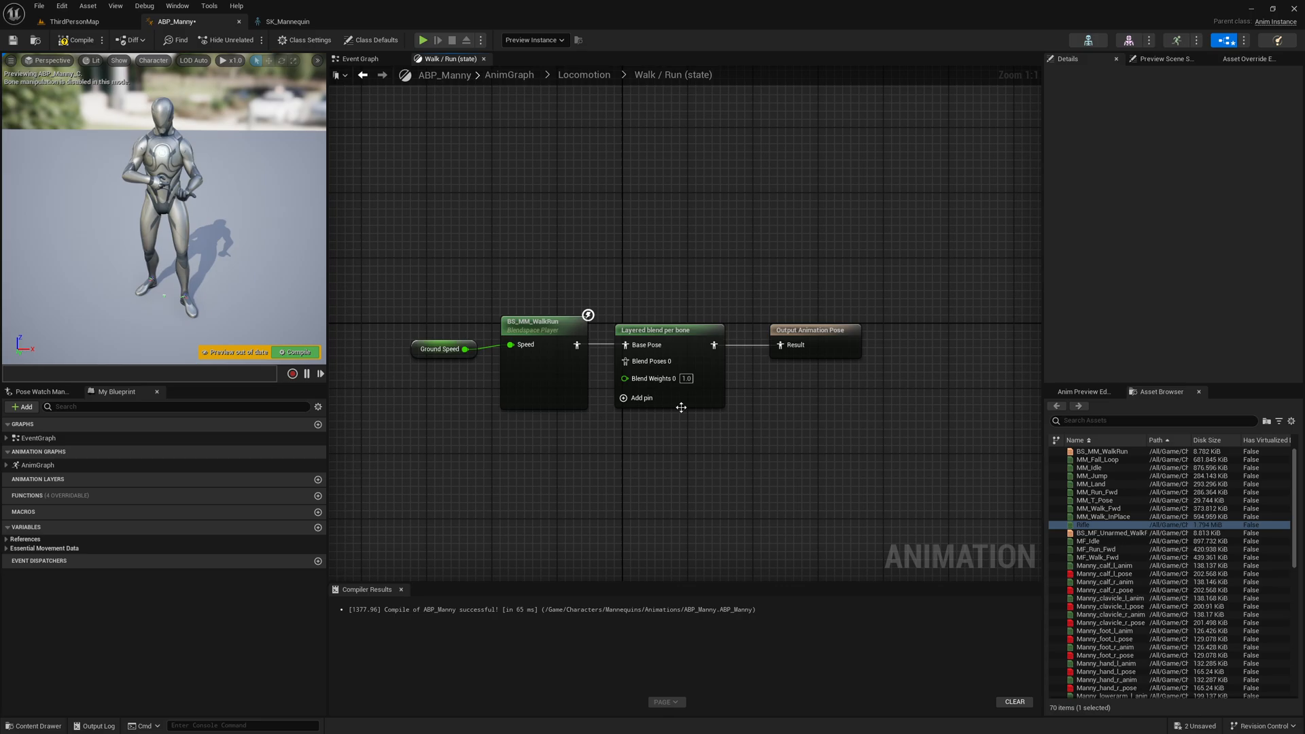
left_click(680, 342)
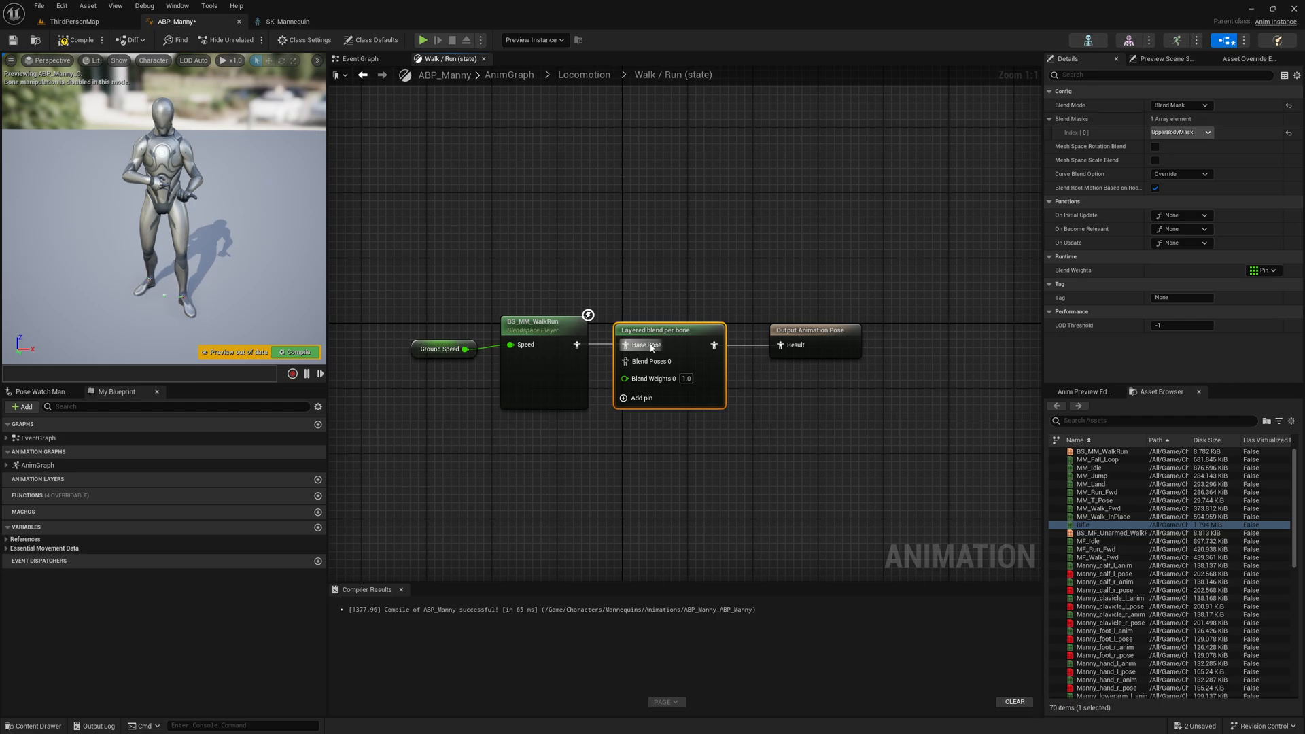
Connect the Rifle animation sequence to the blend node's Blend Poses 0 input and compile the blueprint
left_click_drag(643, 365, 605, 443)
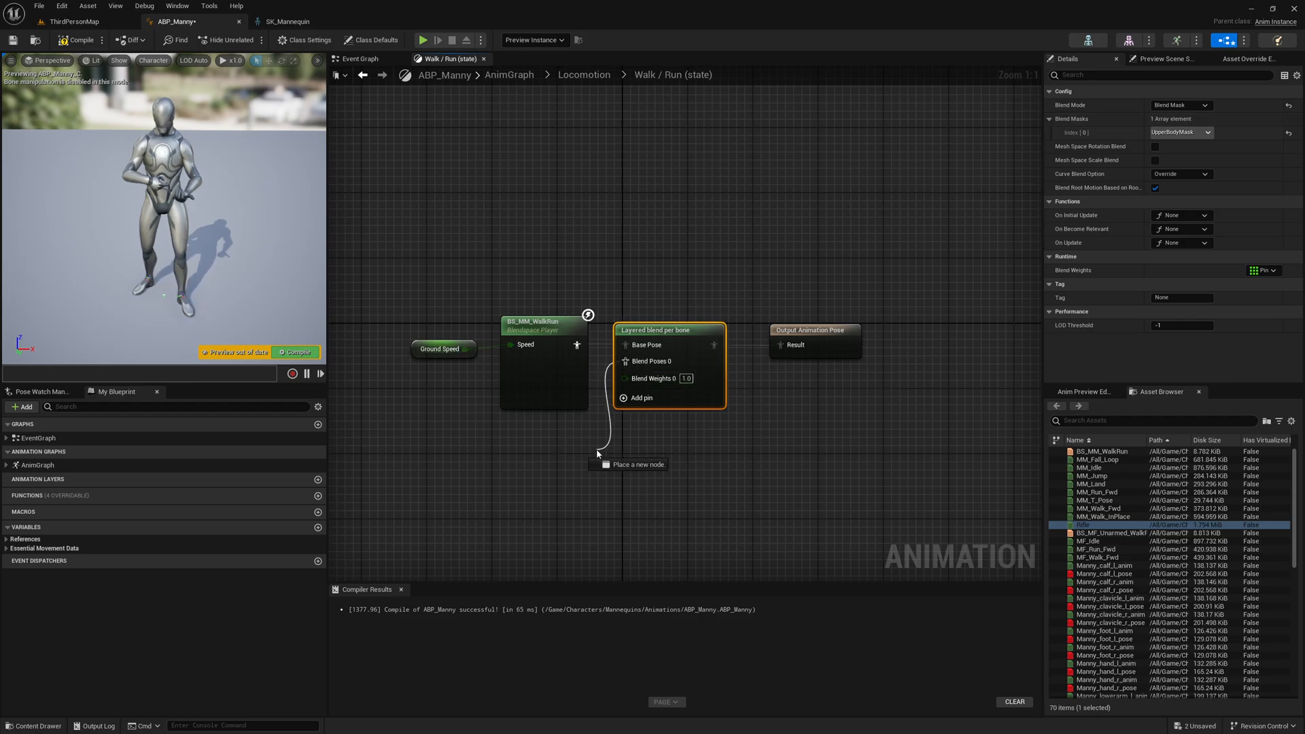
left_click_drag(597, 450, 591, 450)
left_click(918, 476)
left_click_drag(1089, 526, 625, 362)
left_click(718, 366)
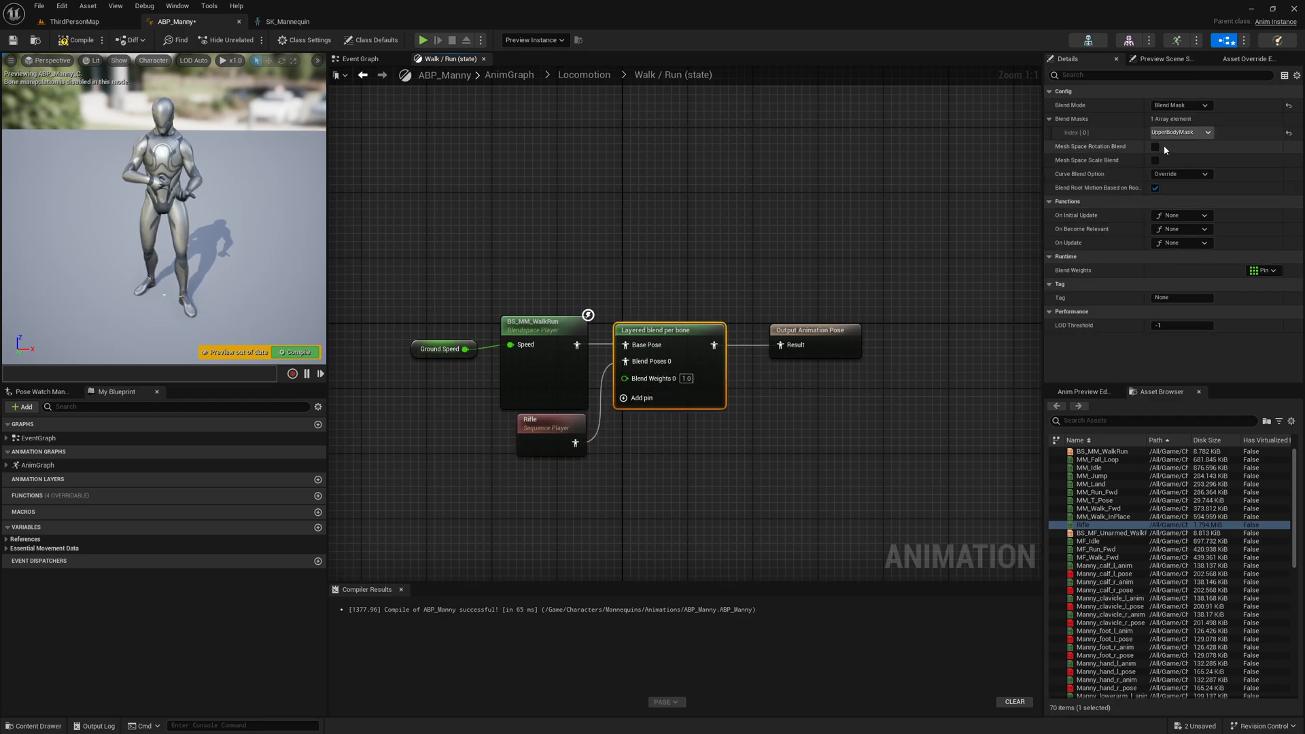
left_click(75, 42)
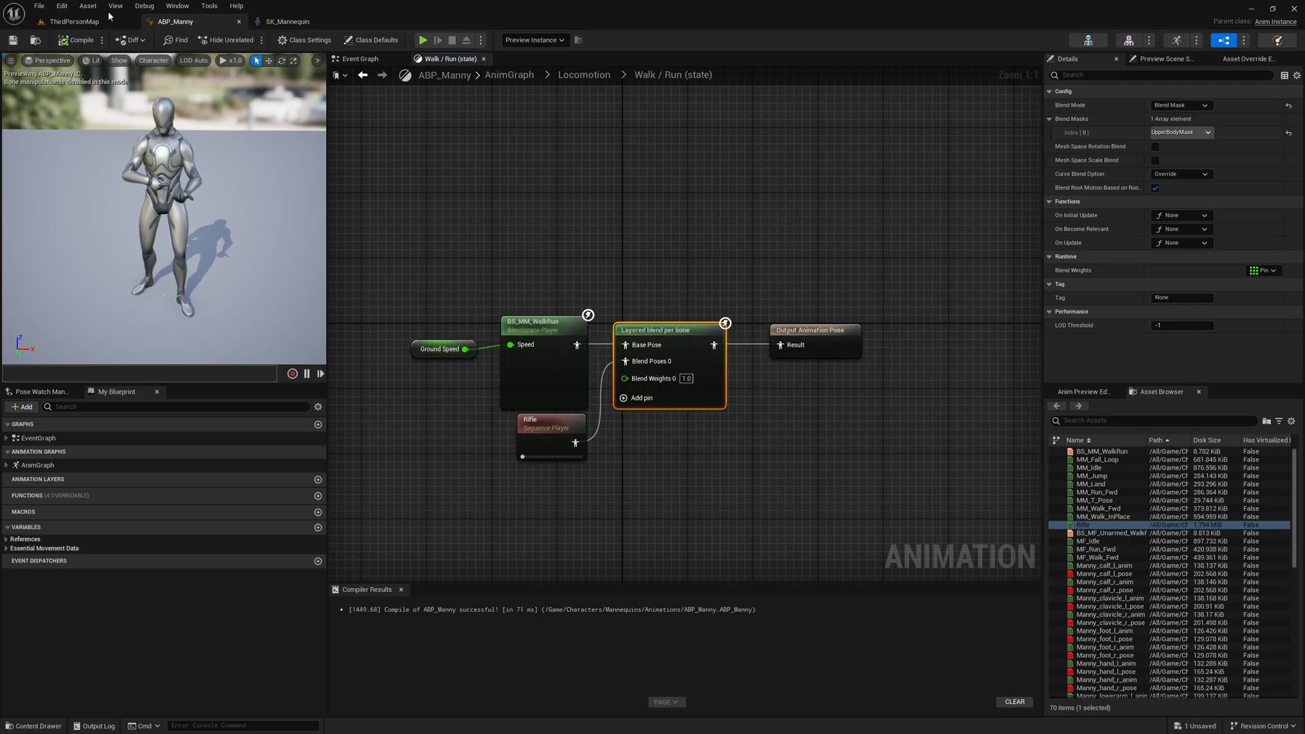
Play-test ThirdPersonMap, running the character in several directions to examine the rifle upper-body blend, and end the session
left_click(124, 19)
left_click(248, 40)
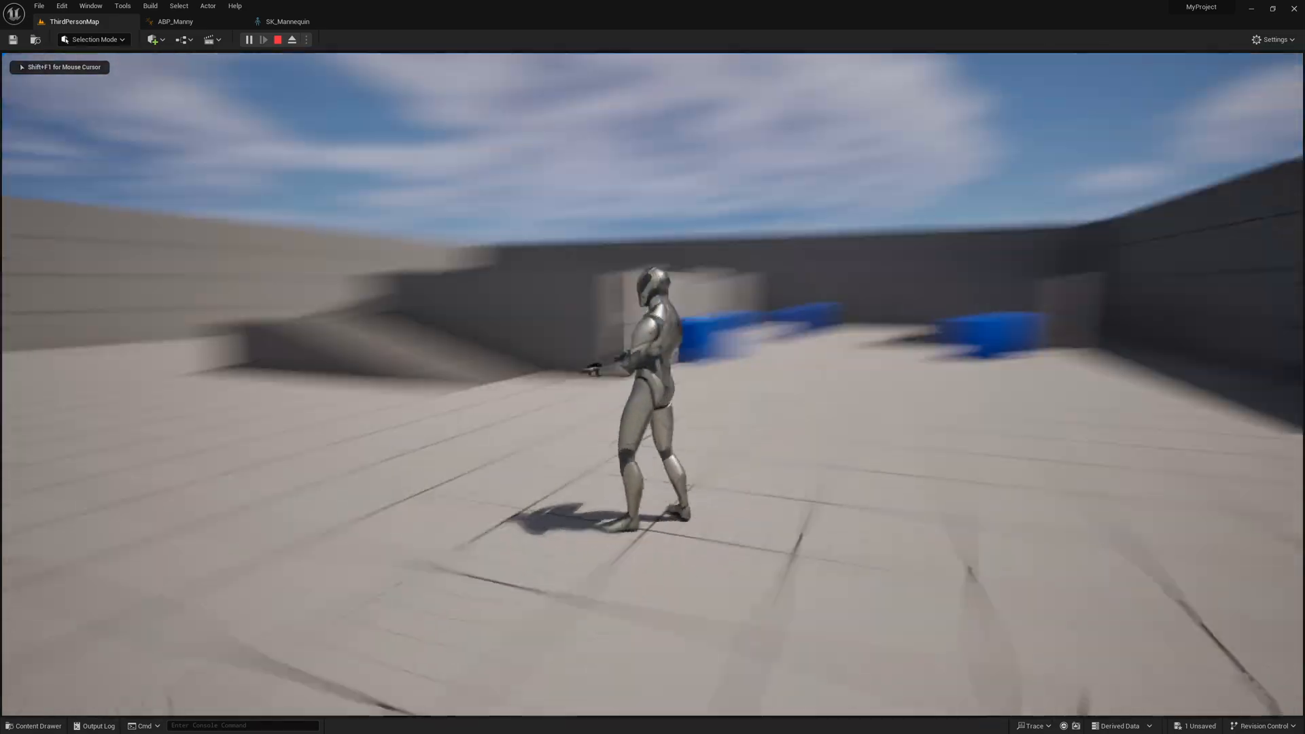
key("w")
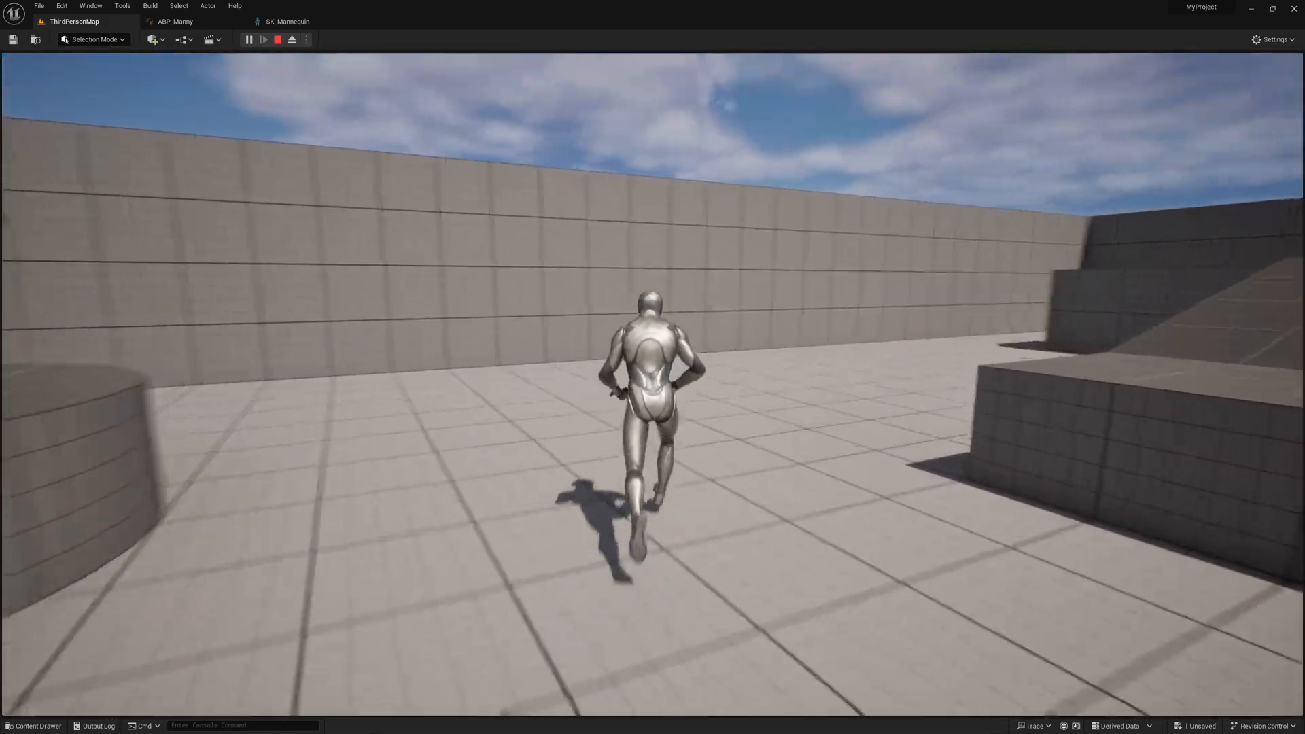
key("d")
key("a")
key("s")
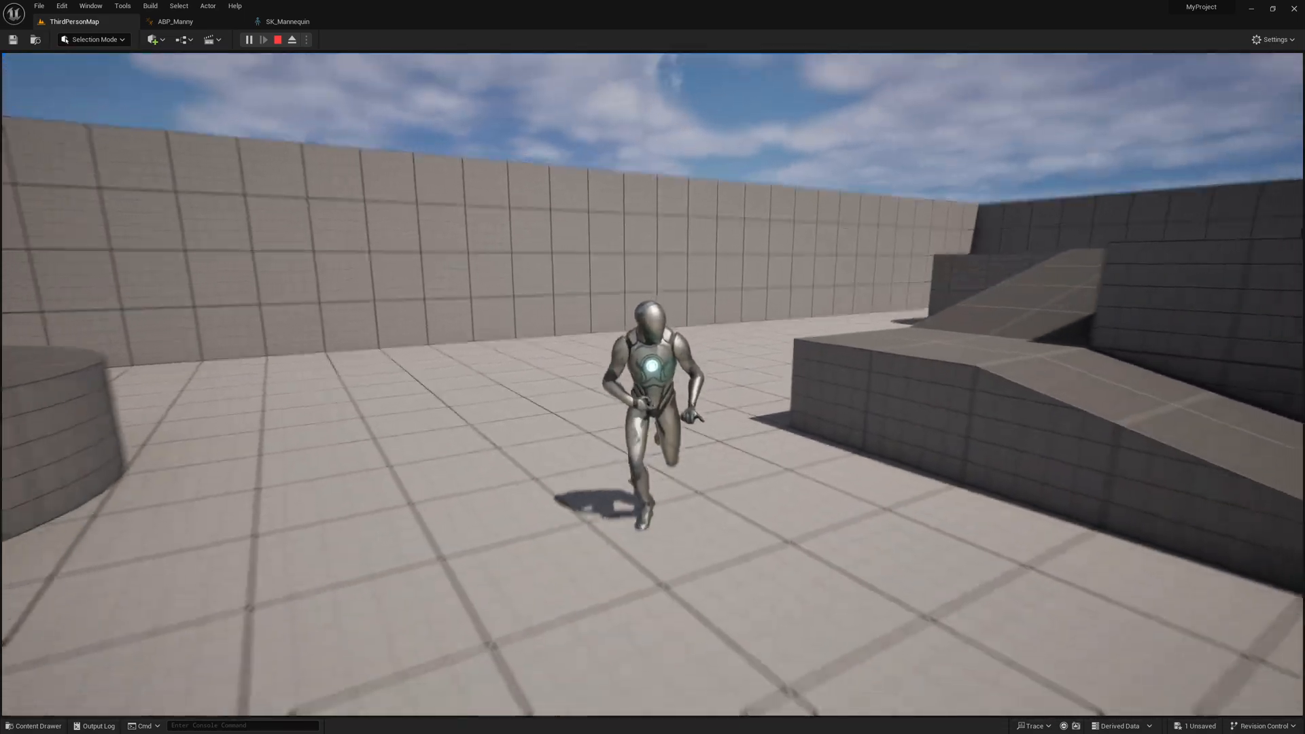
key("a")
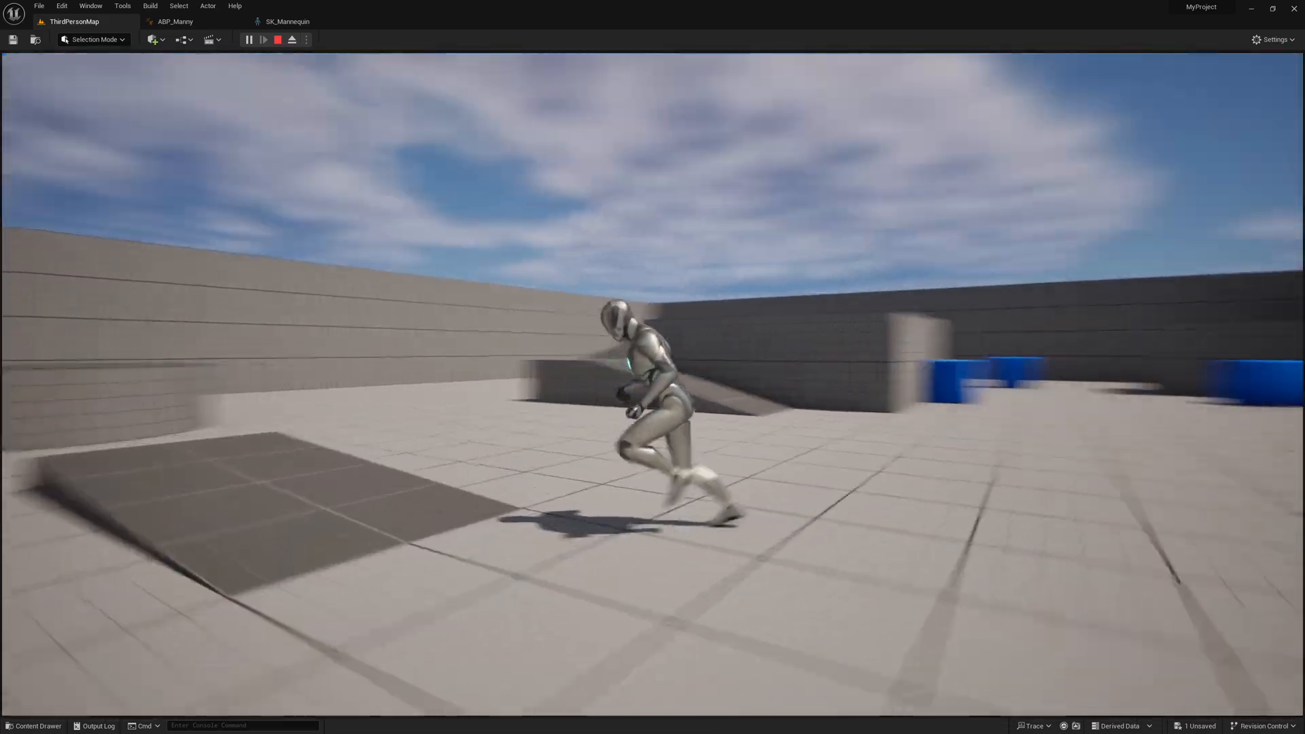
key("s")
key("d")
key("s")
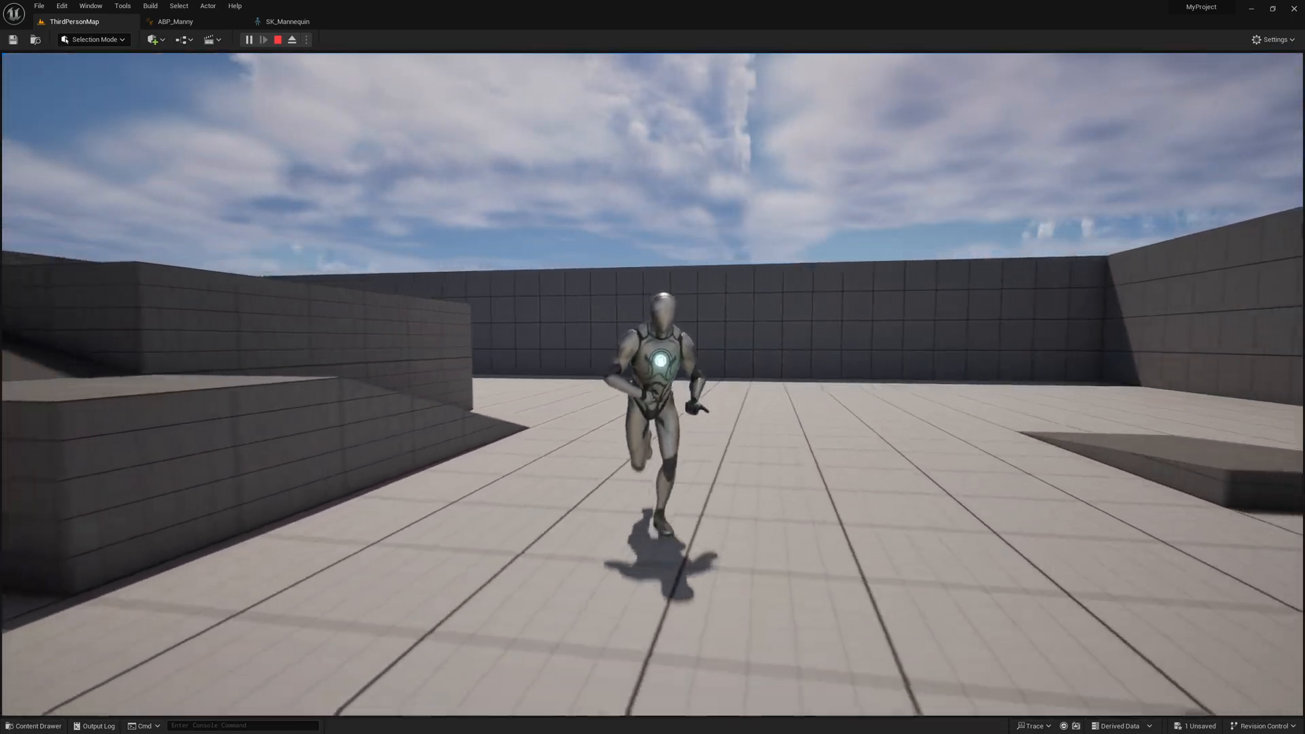
key("d")
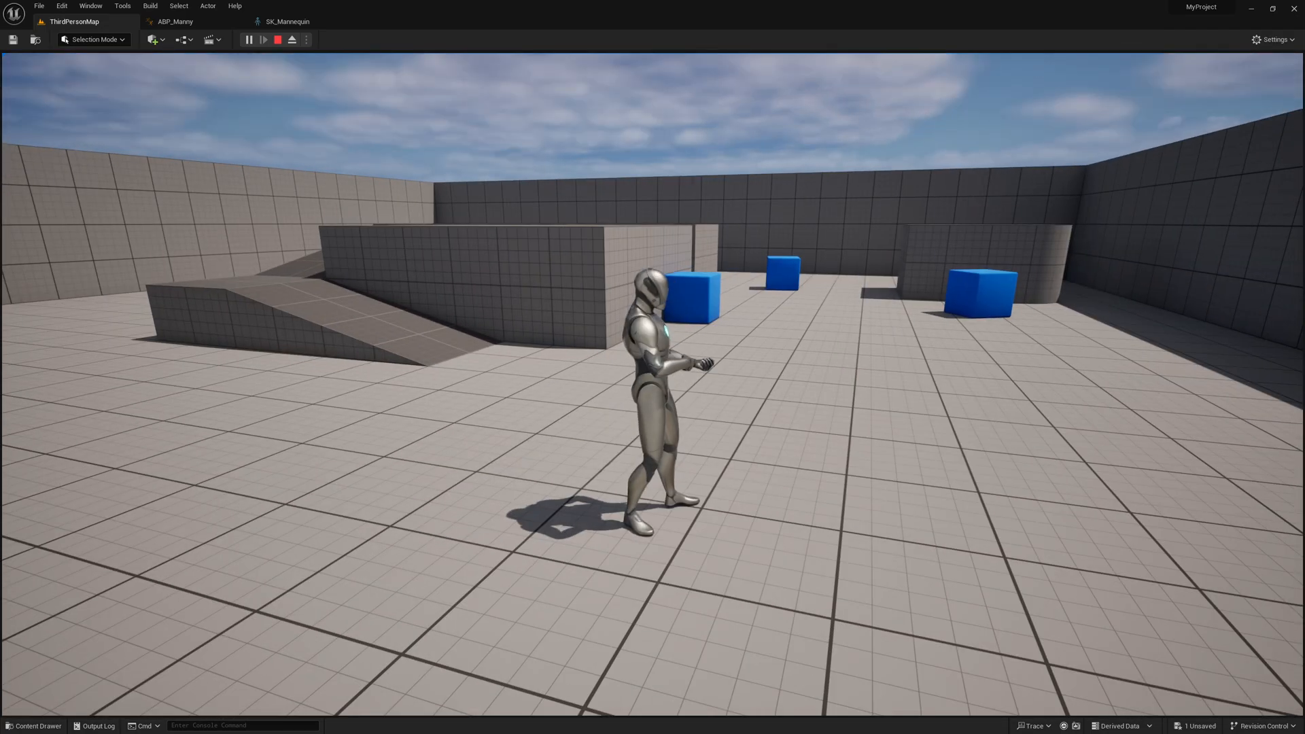
key("Escape")
right_click_drag(620, 428, 700, 420)
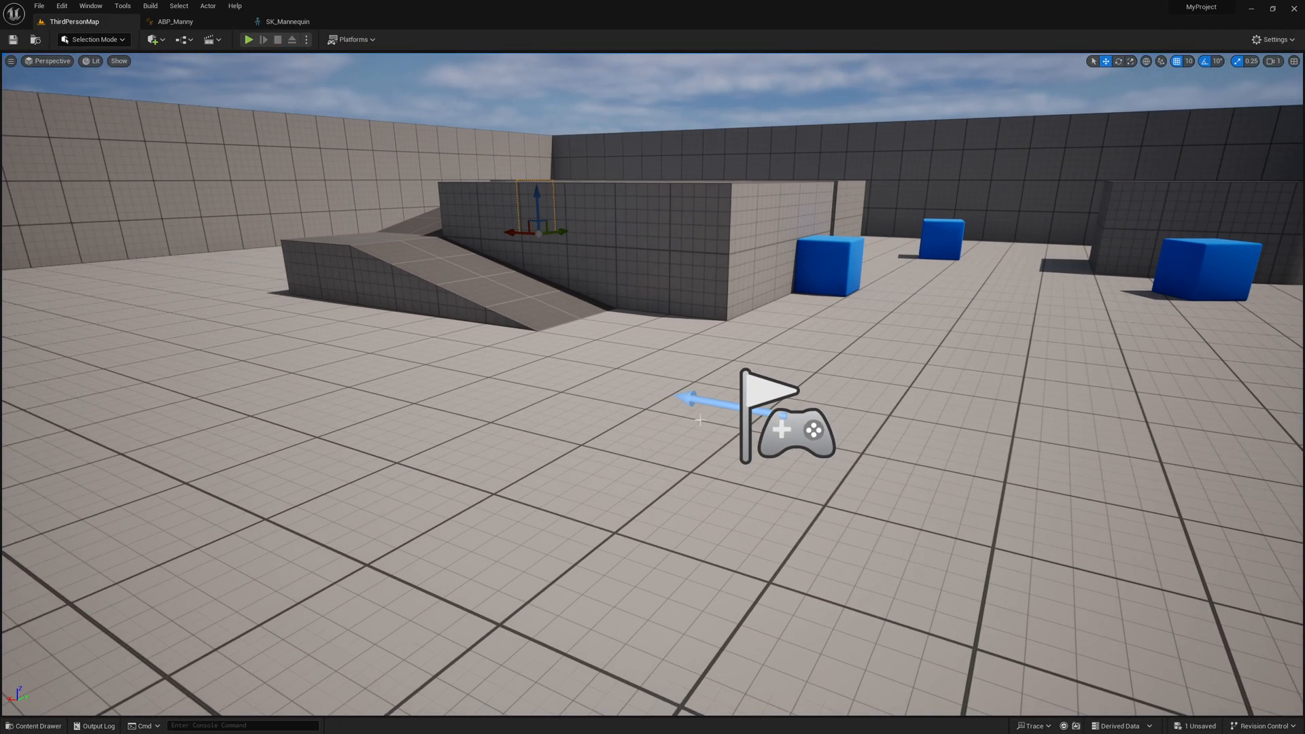
Open the SK_Mannequin skeleton and locate its asset in the Characters/Mannequins/Meshes content folder
left_click(288, 26)
mouse_move(503, 339)
right_mouse_down()
mouse_move(493, 265)
mouse_move(503, 333)
right_mouse_up()
key("s")
key("ctrl+space")
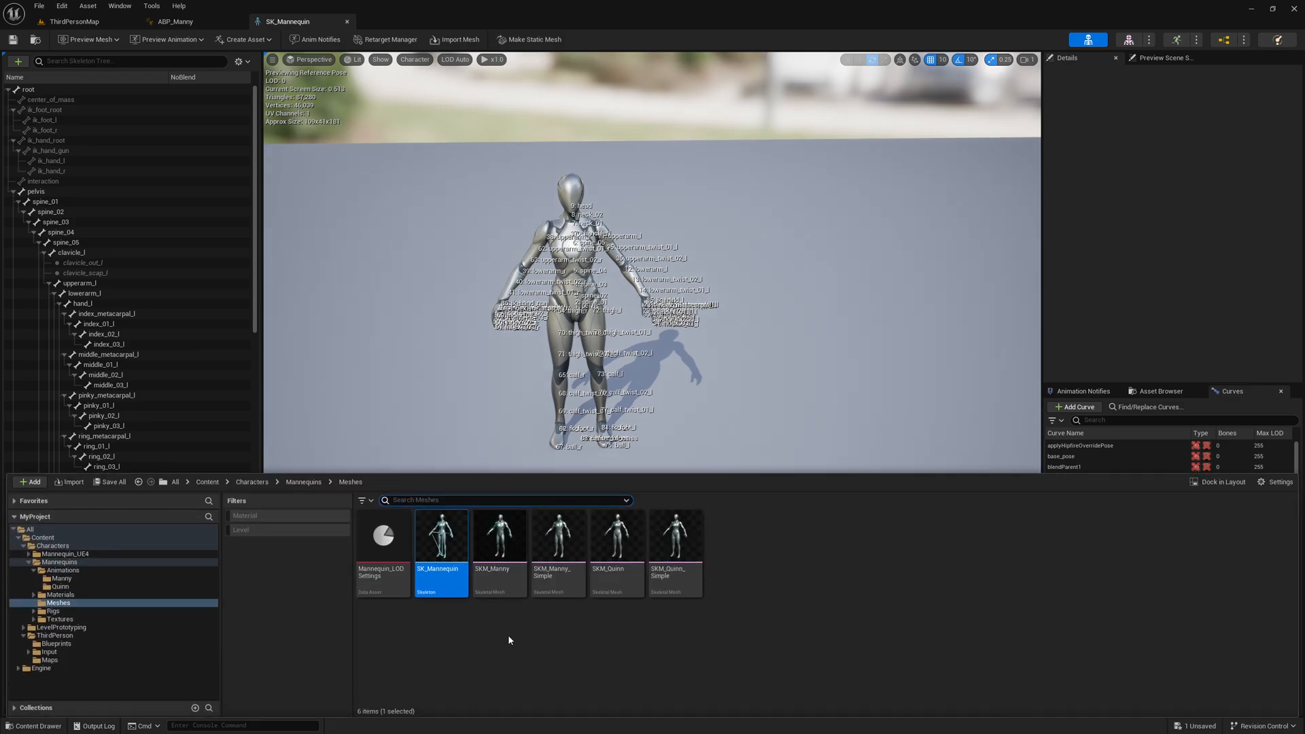
left_click(208, 481)
double_click(382, 535)
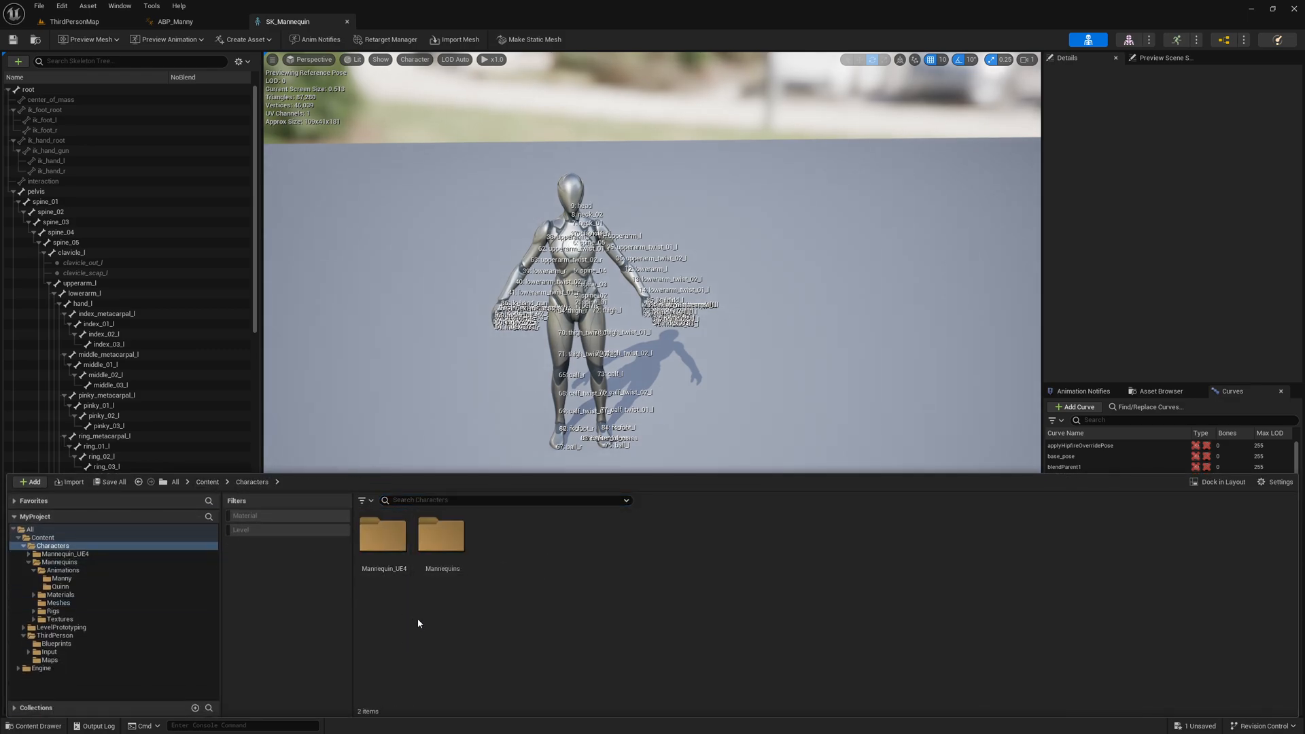
double_click(441, 535)
double_click(501, 535)
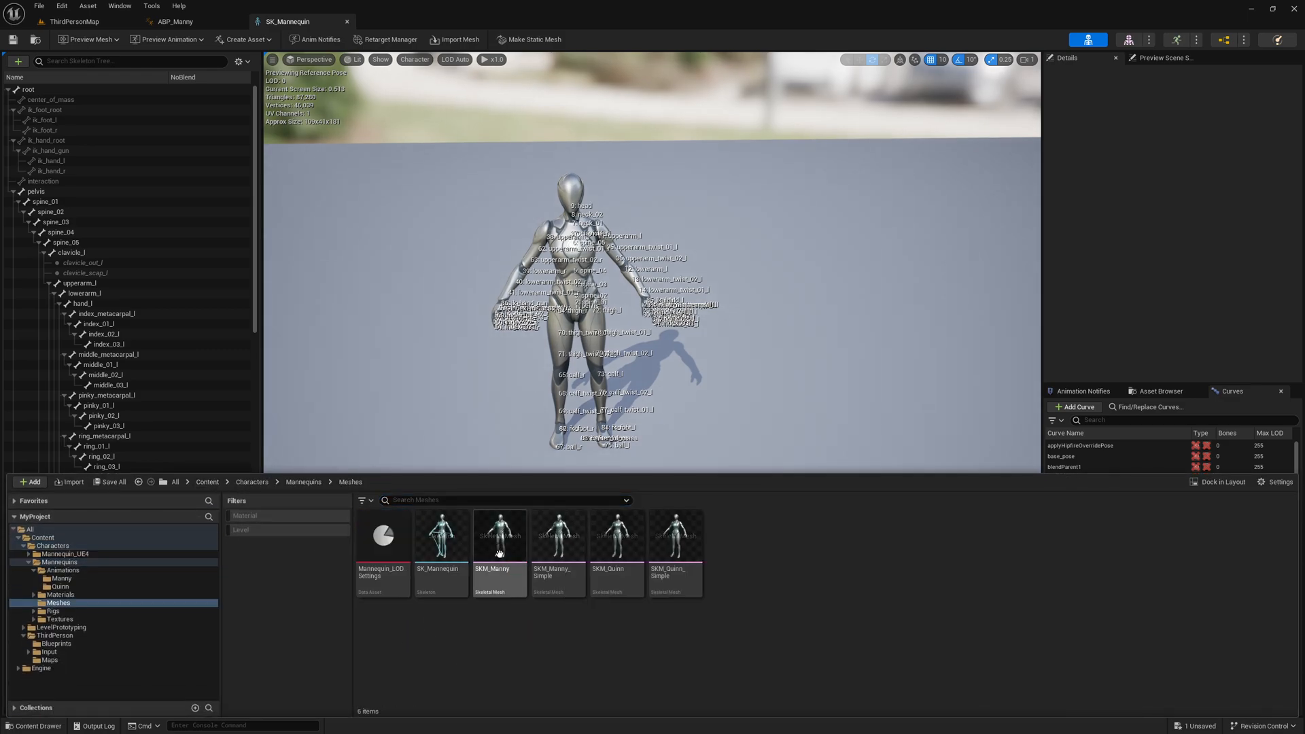
left_click(448, 533)
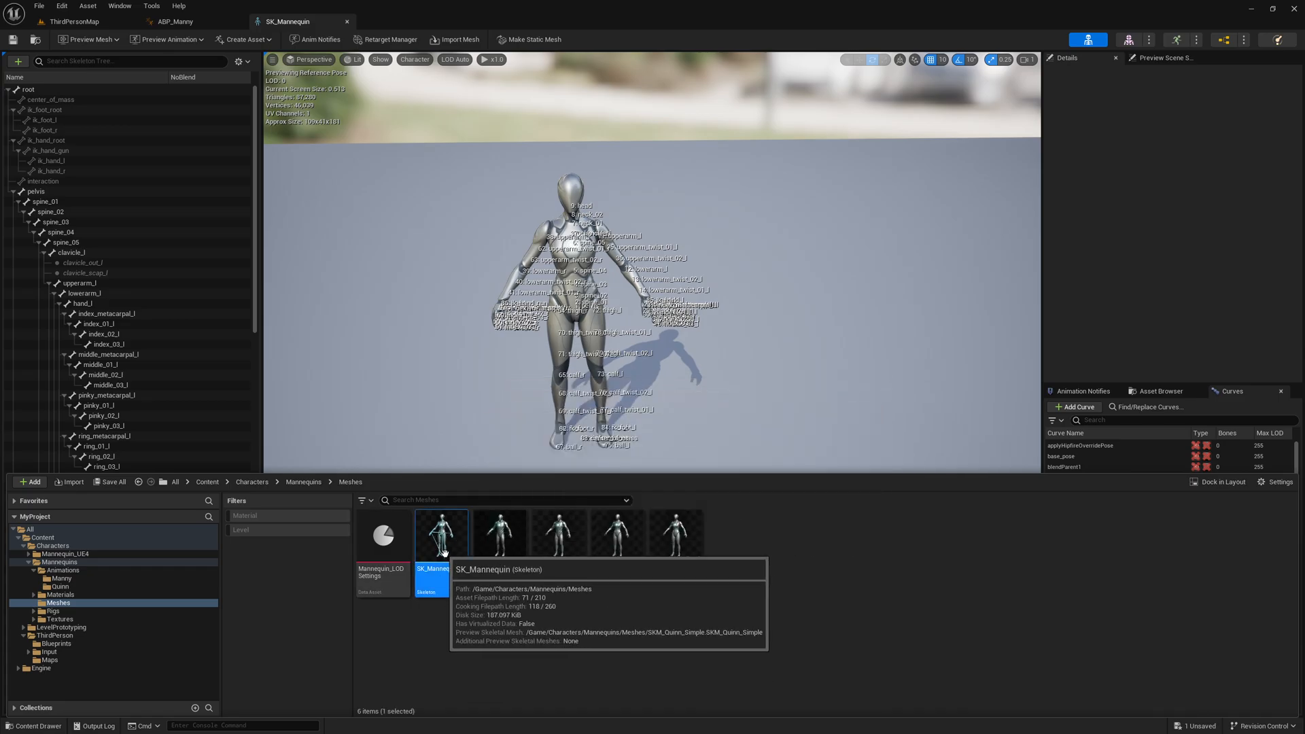
left_click(756, 340)
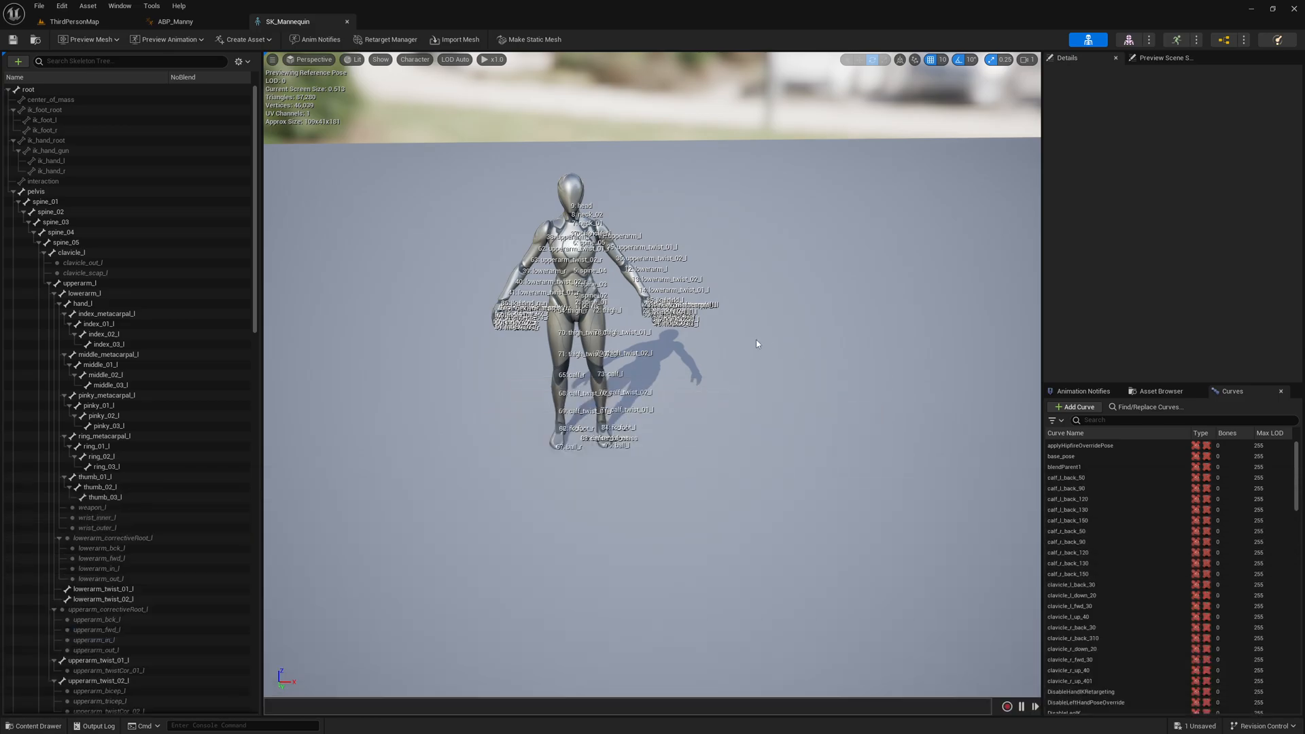
Hide the bone names on the mannequin in the skeleton preview
left_click(405, 62)
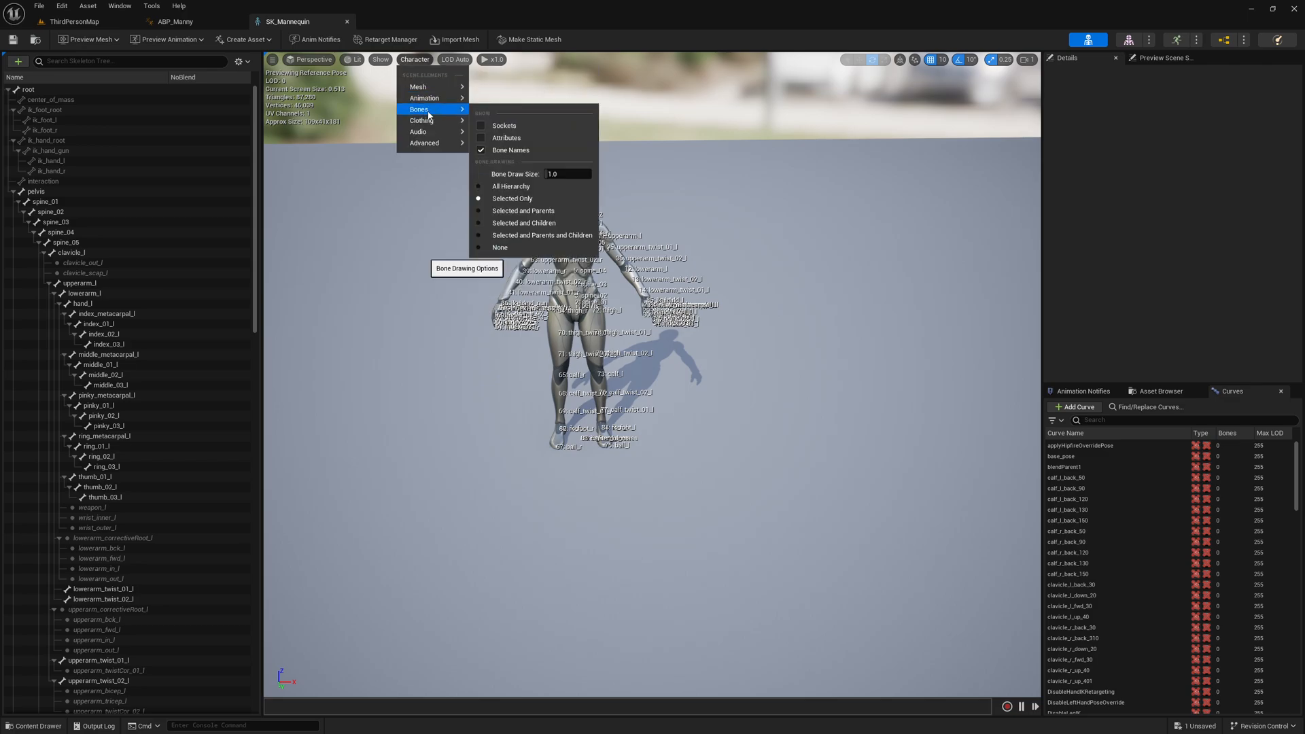
left_click(507, 151)
right_click_drag(557, 178, 537, 159)
key("w")
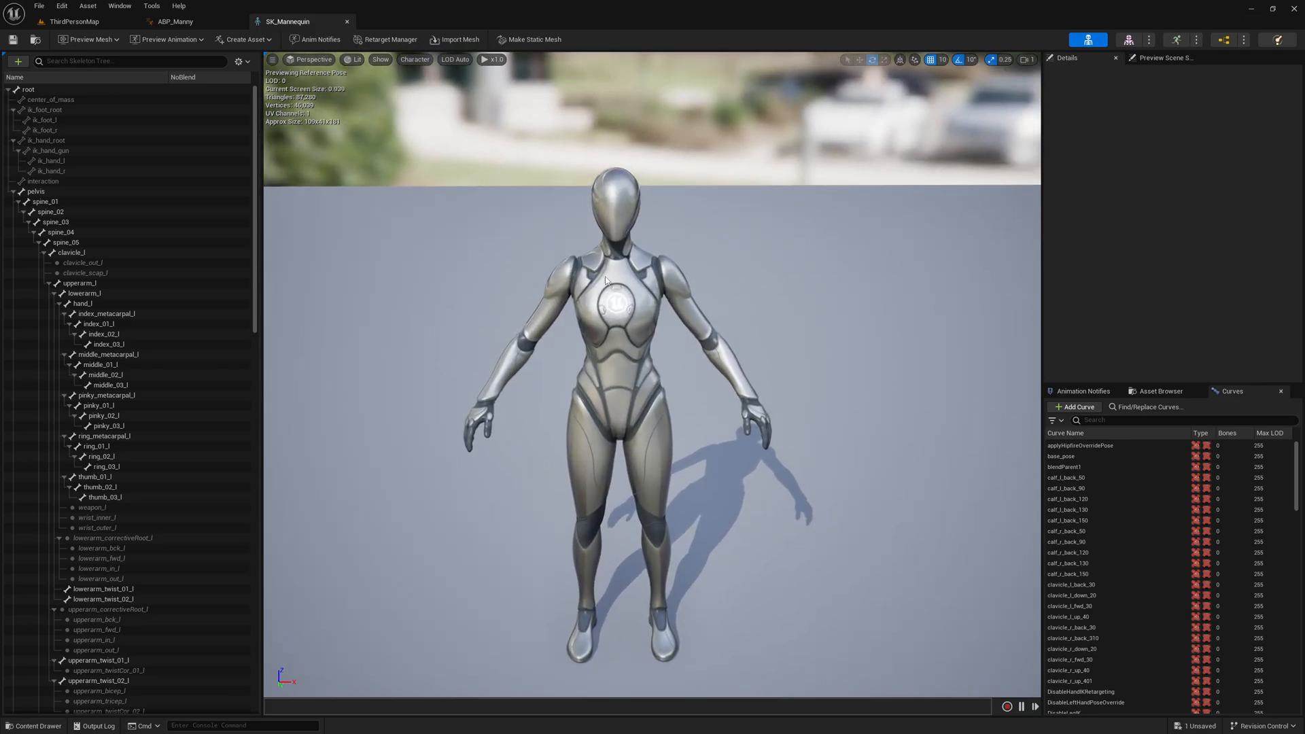
Draw the full bone hierarchy on the mannequin and select the neck_01 bone
left_click(415, 59)
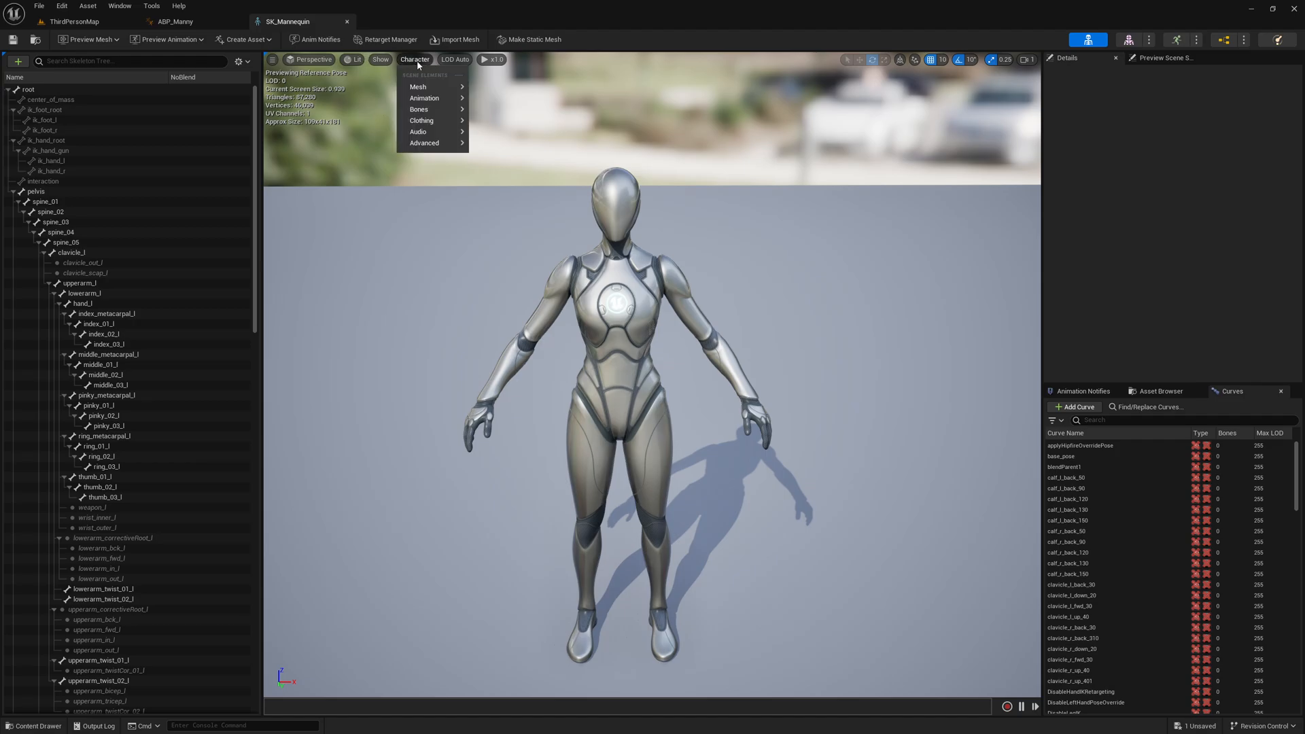
mouse_move(435, 114)
left_click(512, 186)
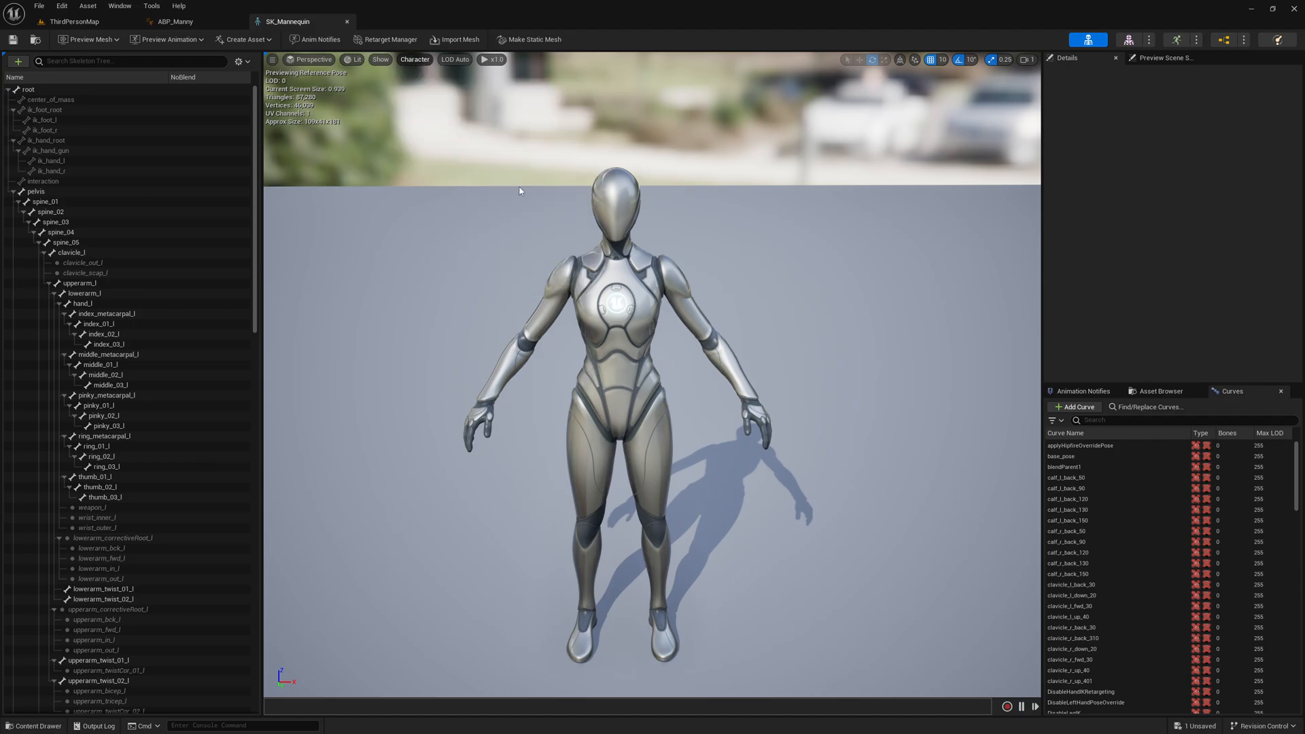
left_click_drag(751, 297, 707, 289)
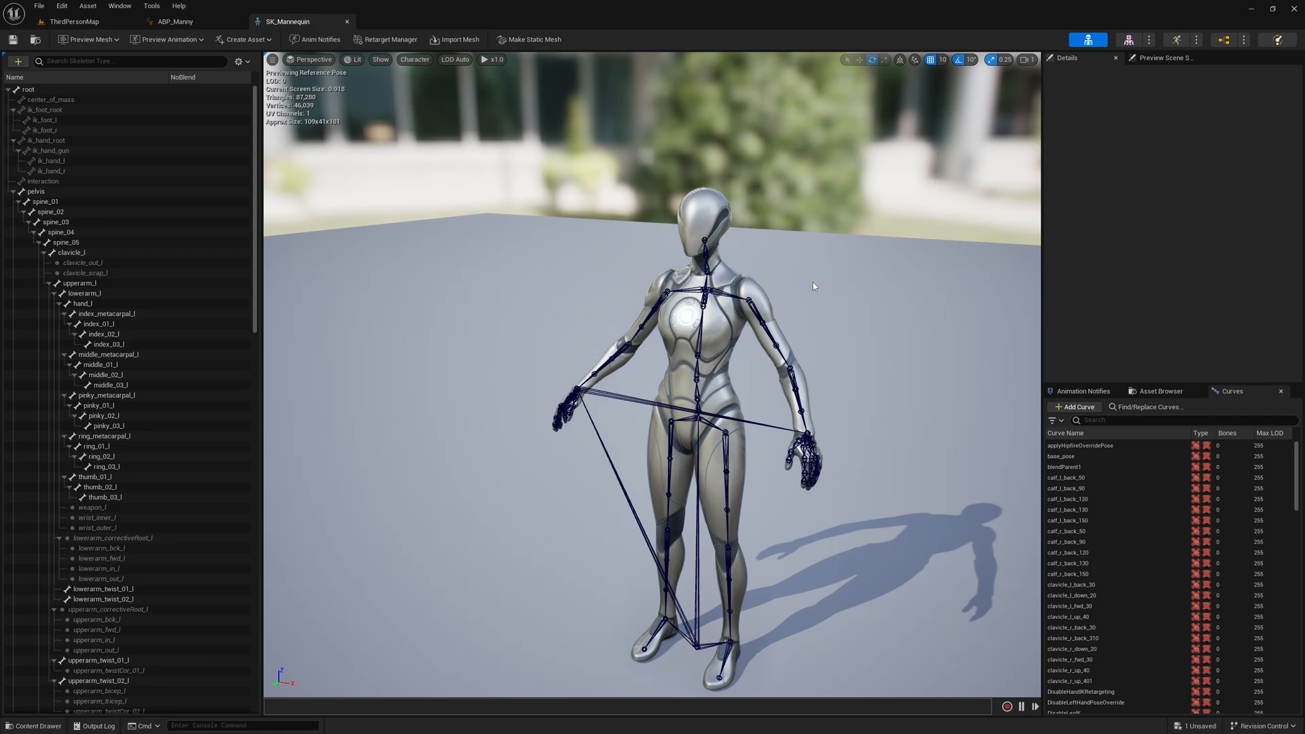
left_click(706, 268)
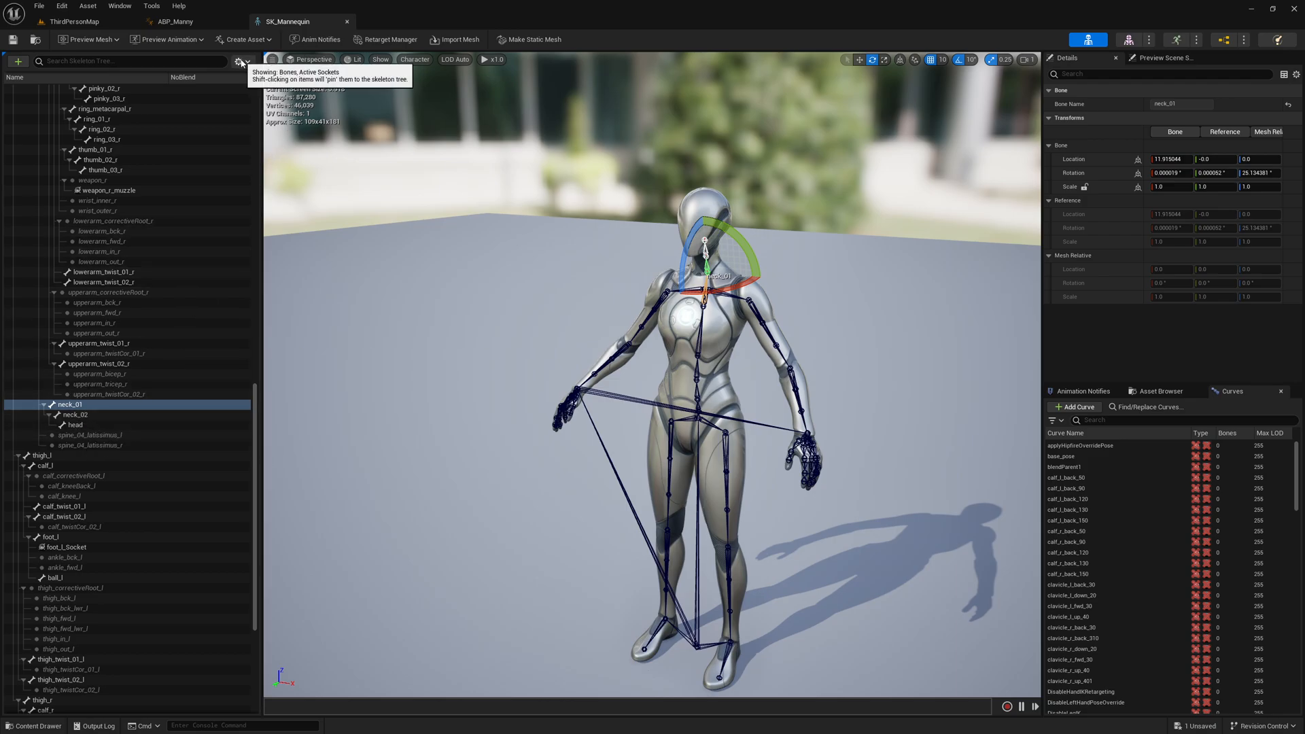
Add a blend mask named Head with neck_01, neck_02 and head weighted at 1.0, and save the skeleton
left_click(242, 62)
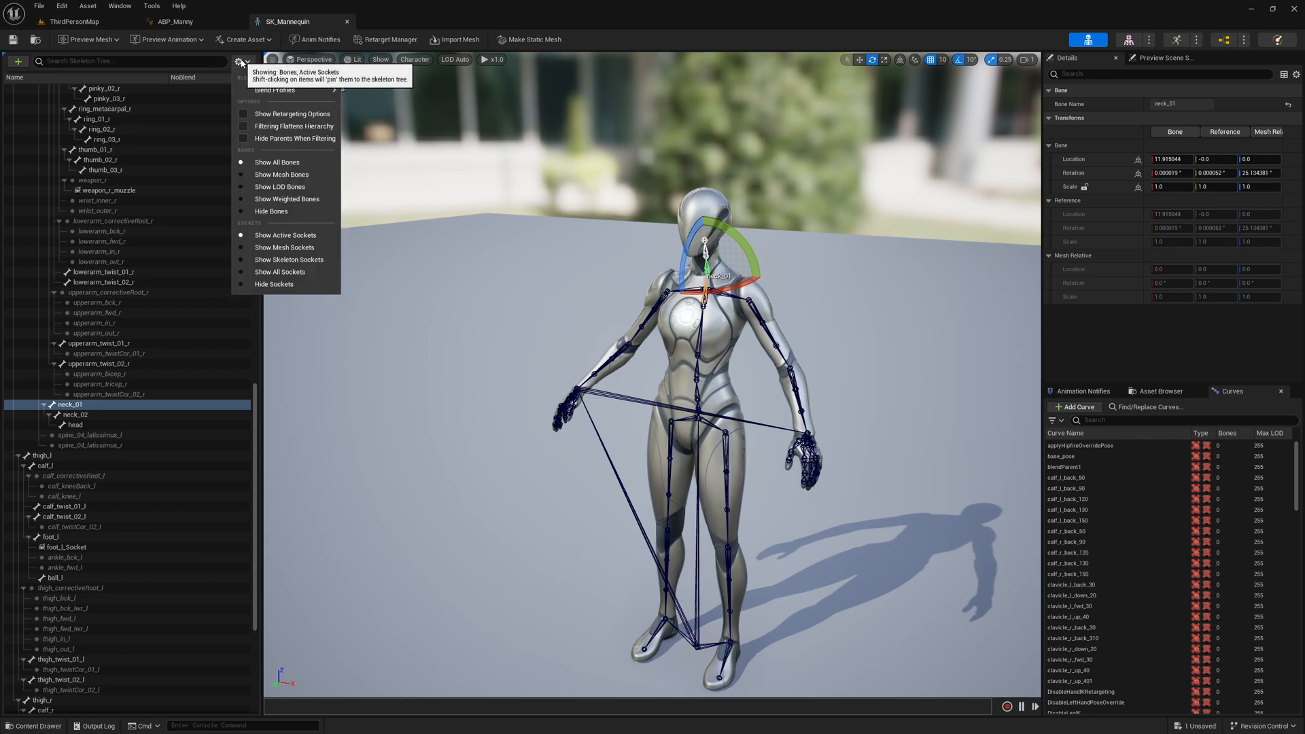
mouse_move(302, 90)
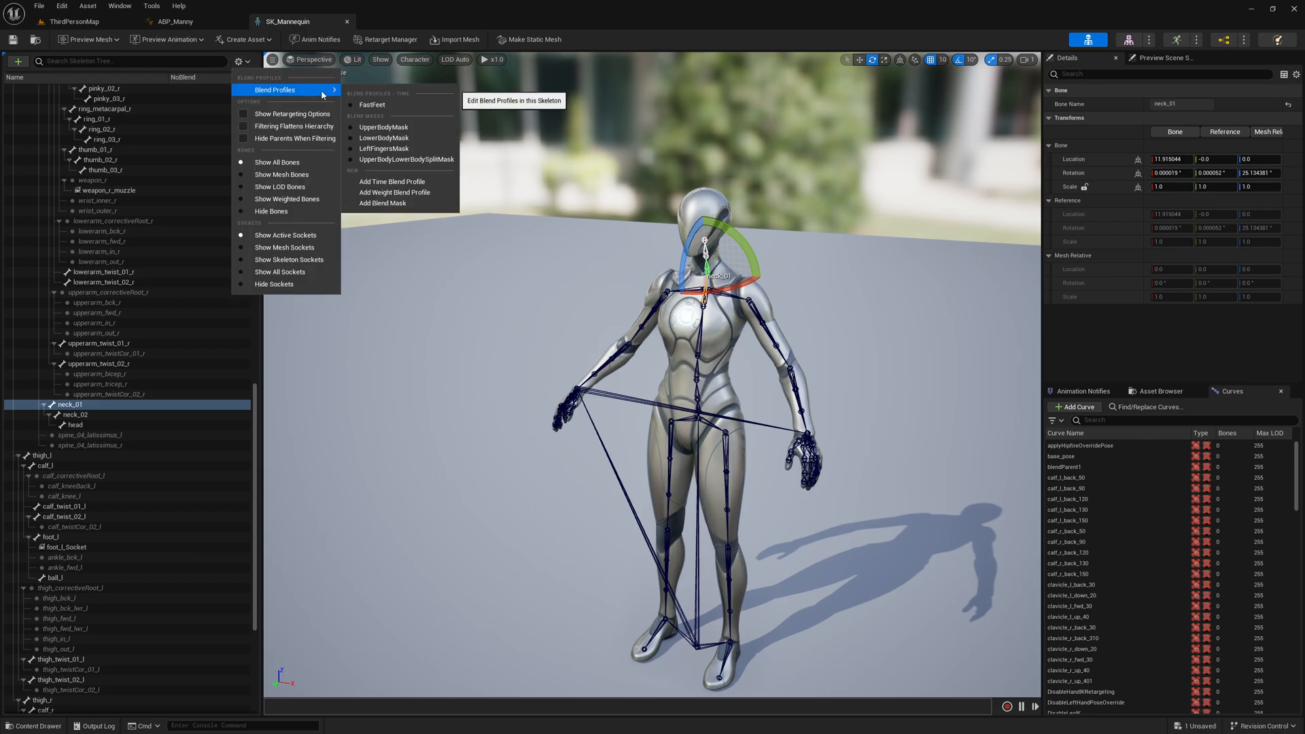
left_click(381, 204)
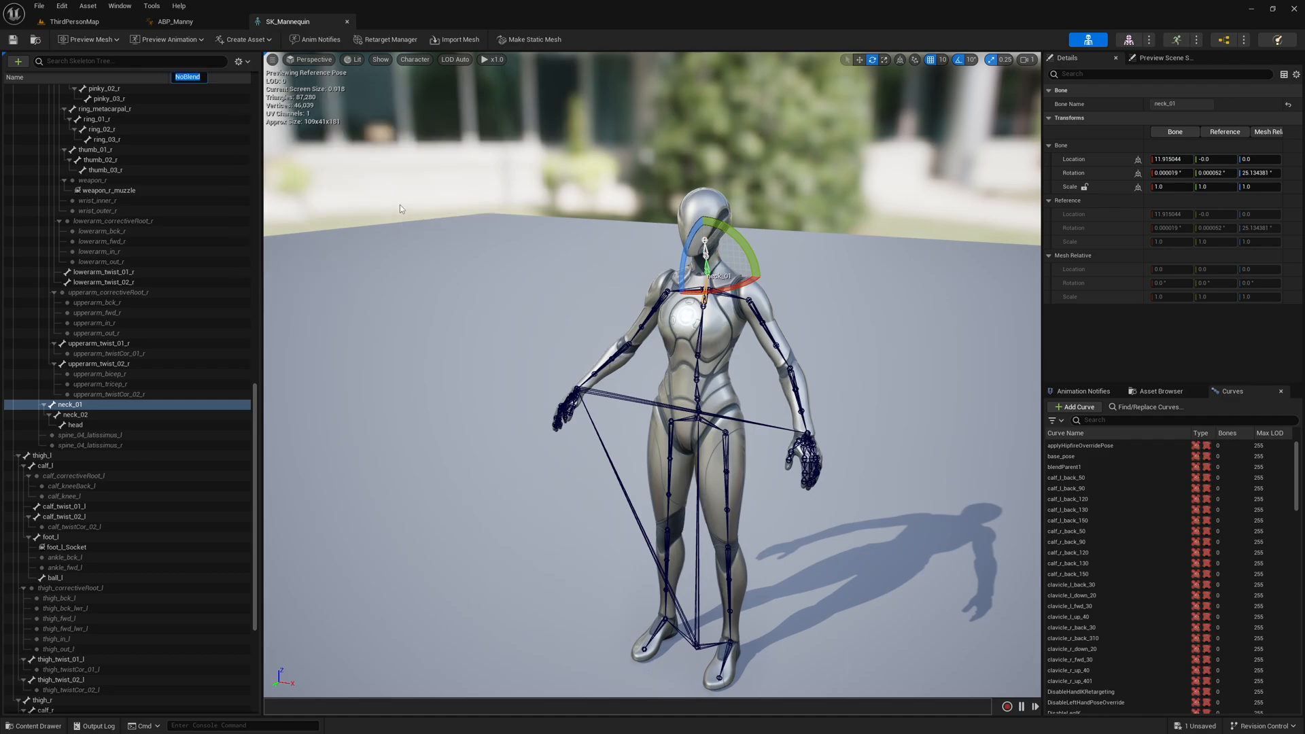
scroll(194, 89, "up", 2)
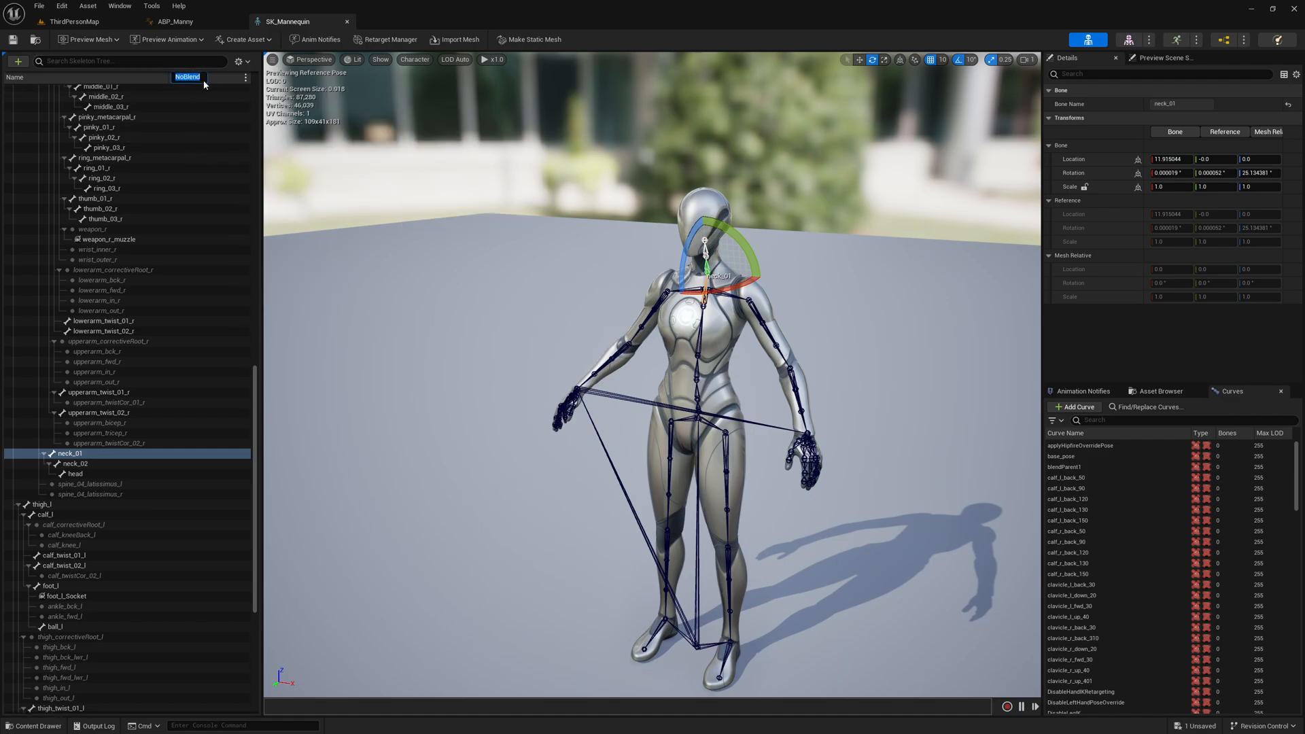
key("Return")
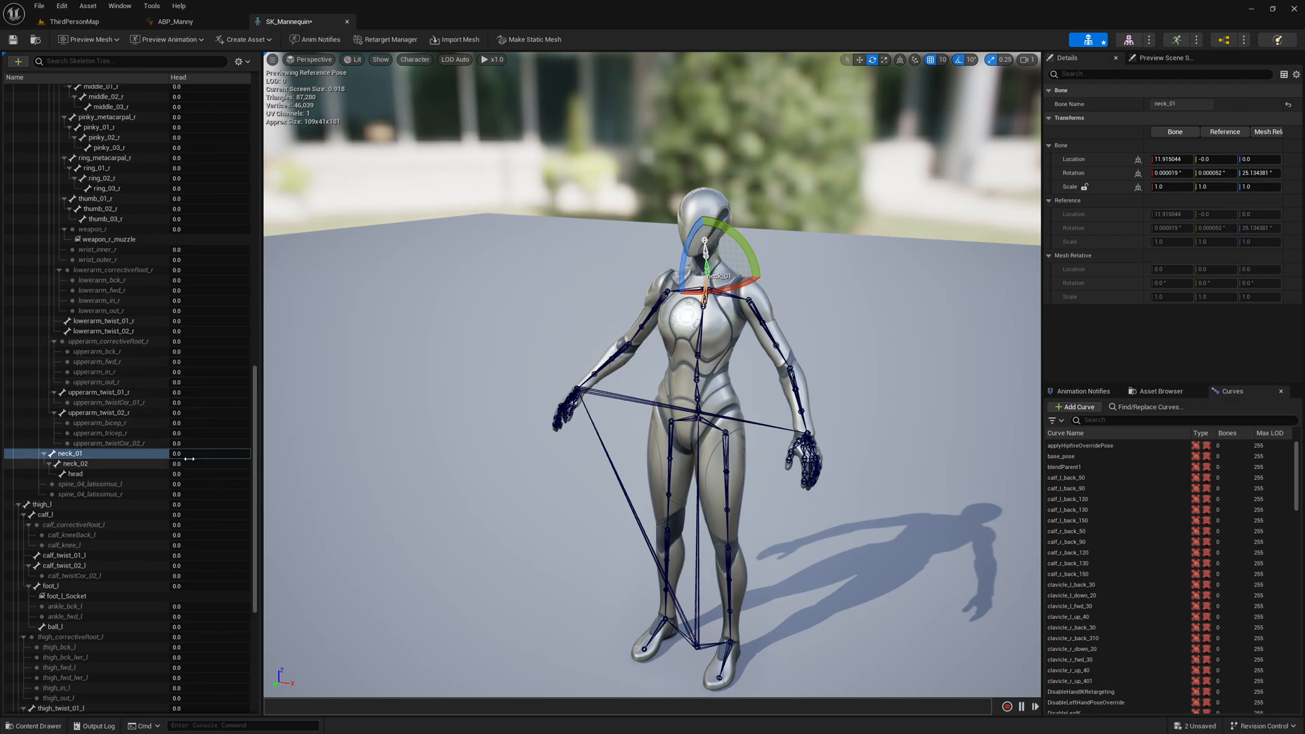
left_click_drag(182, 455, 250, 474)
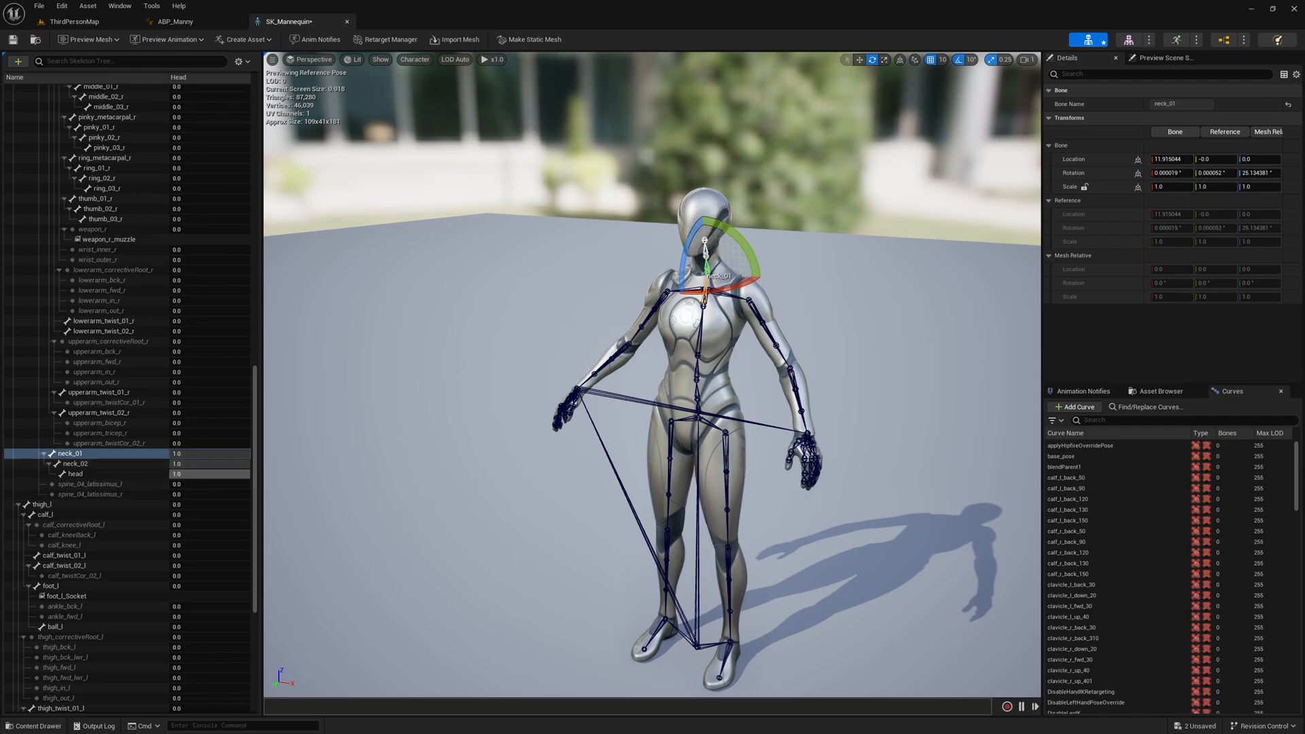
left_click(14, 40)
Add a second blend pose to ABP_Manny's Layered blend per bone node, assign the Head mask to it, and compile
left_click(176, 21)
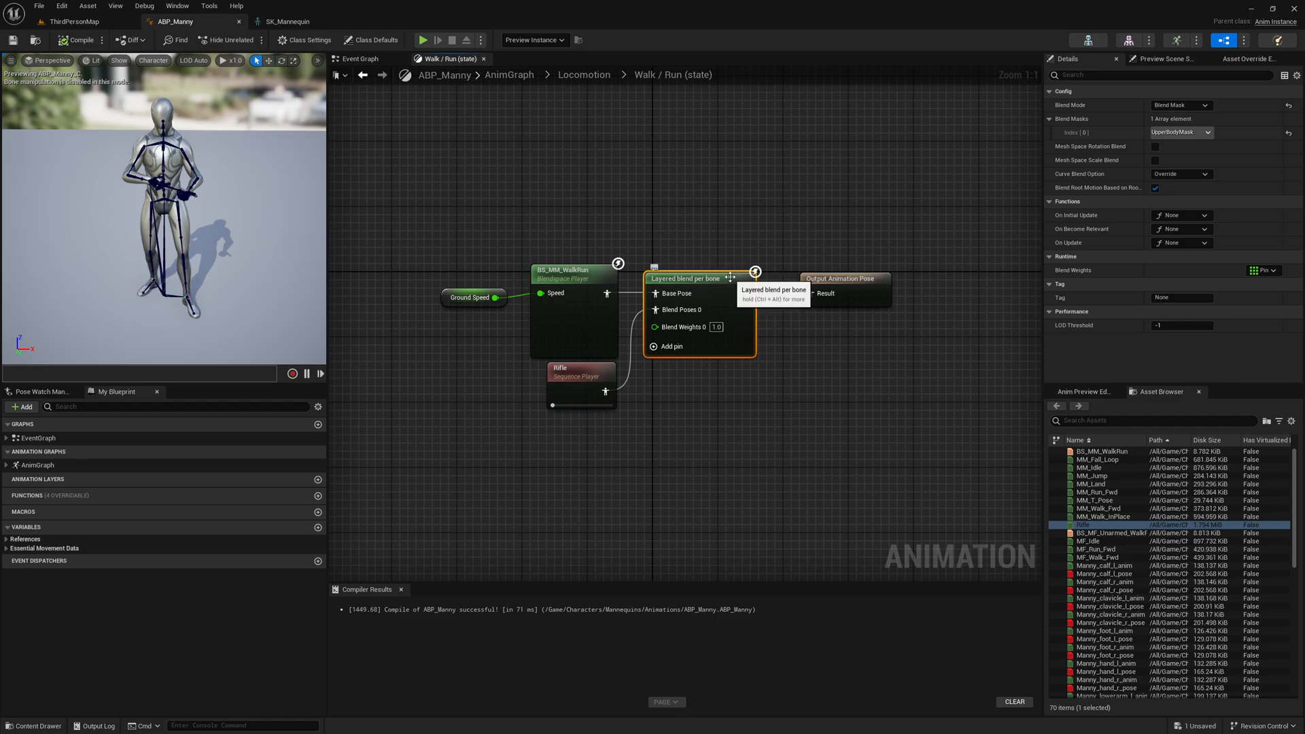
left_click(667, 347)
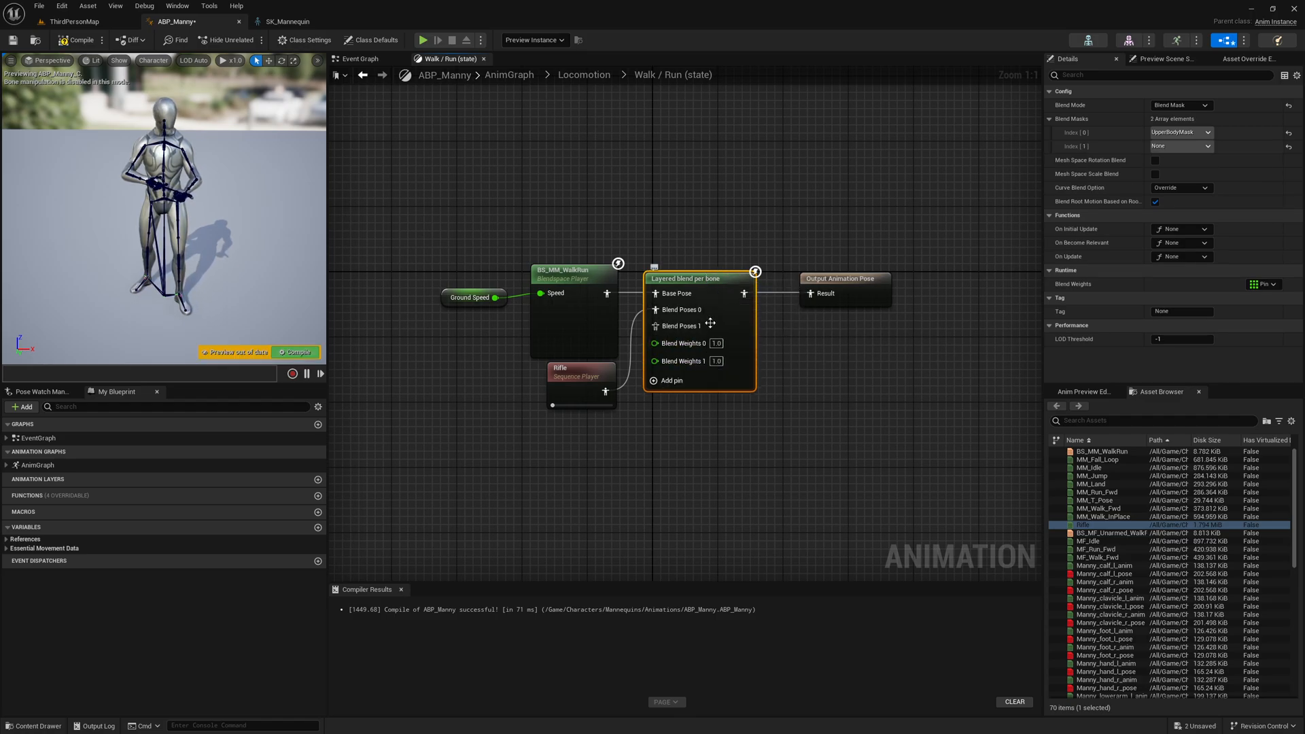
left_click(1186, 148)
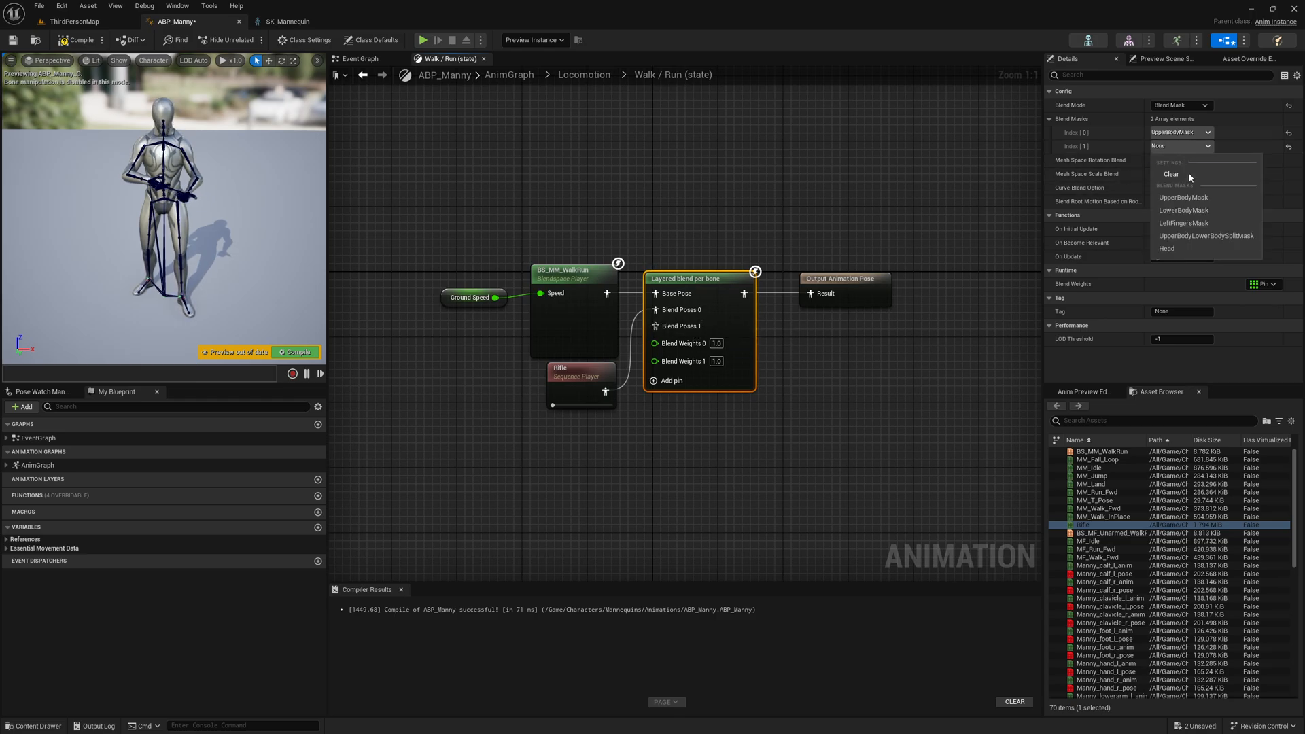
left_click(1197, 243)
left_click(768, 209)
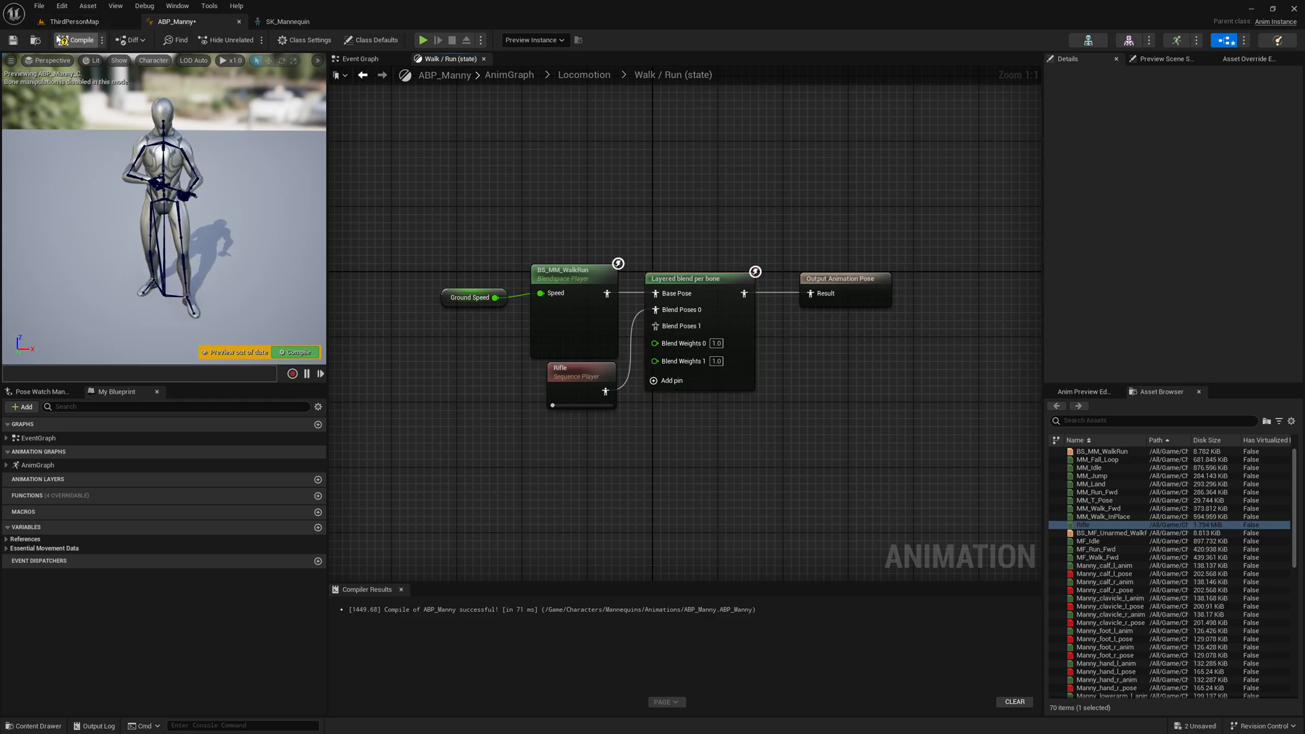
left_click(76, 40)
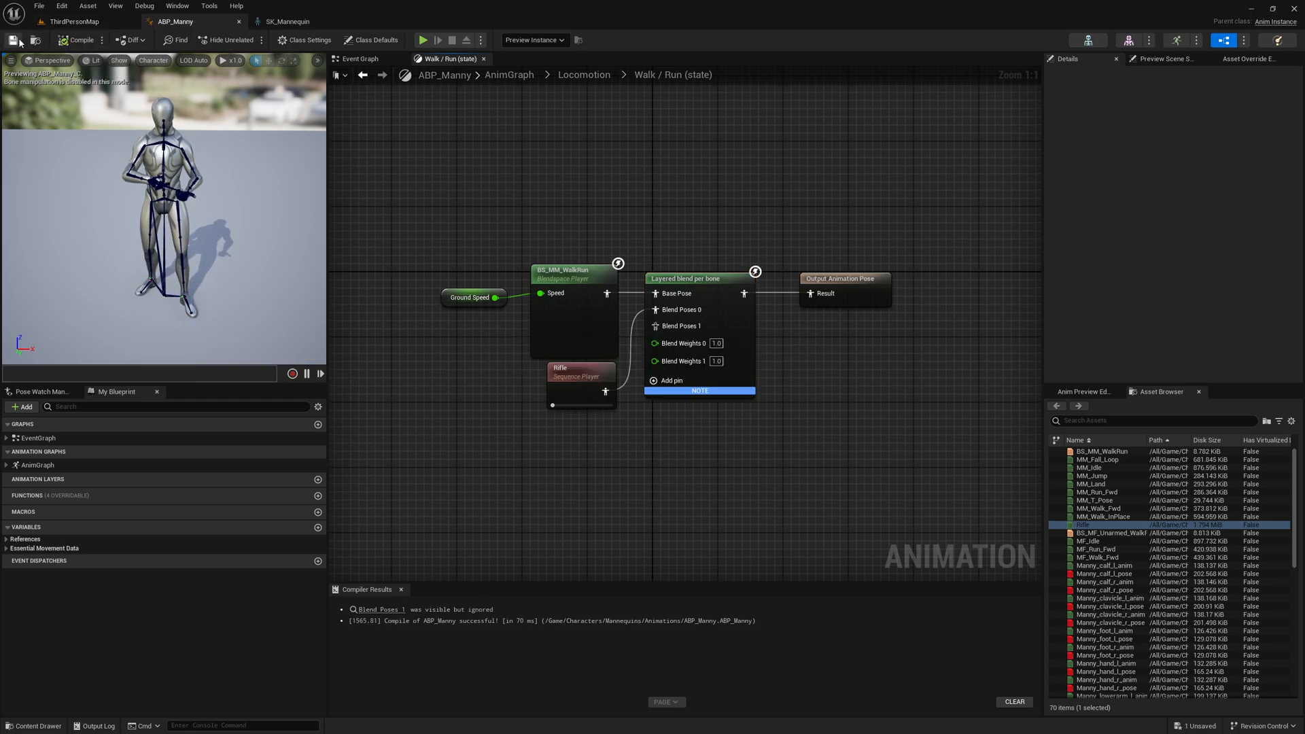
Play-test ThirdPersonMap again, running the character around to examine the head and upper-body motion, and end the session
left_click(78, 21)
left_click(249, 40)
key("d")
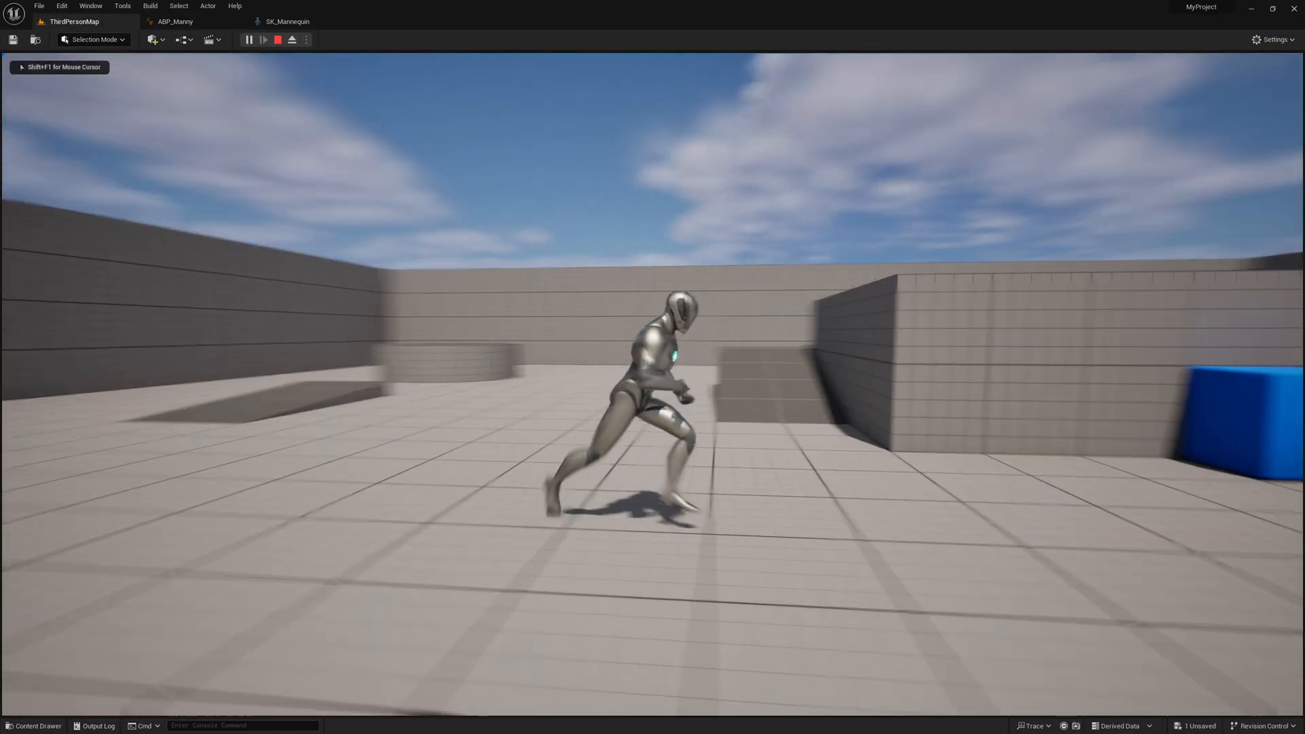
key("s")
key("w")
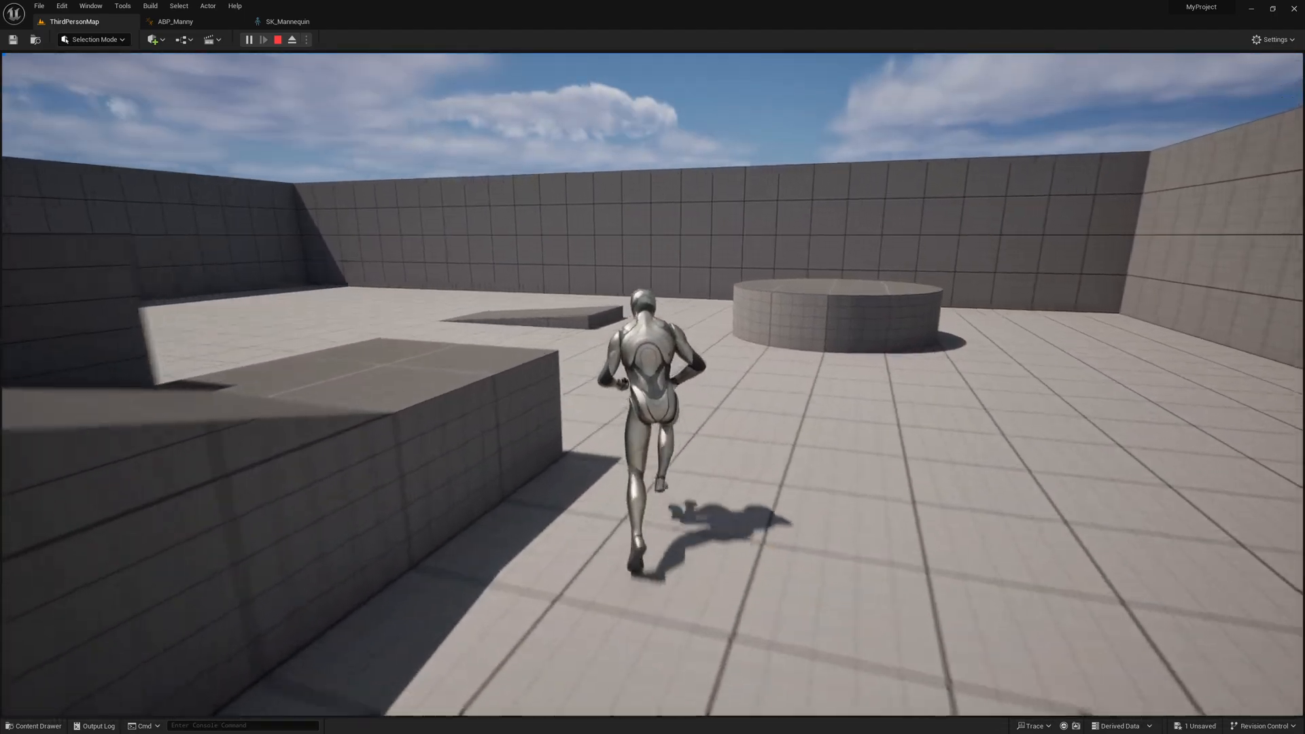
key("s")
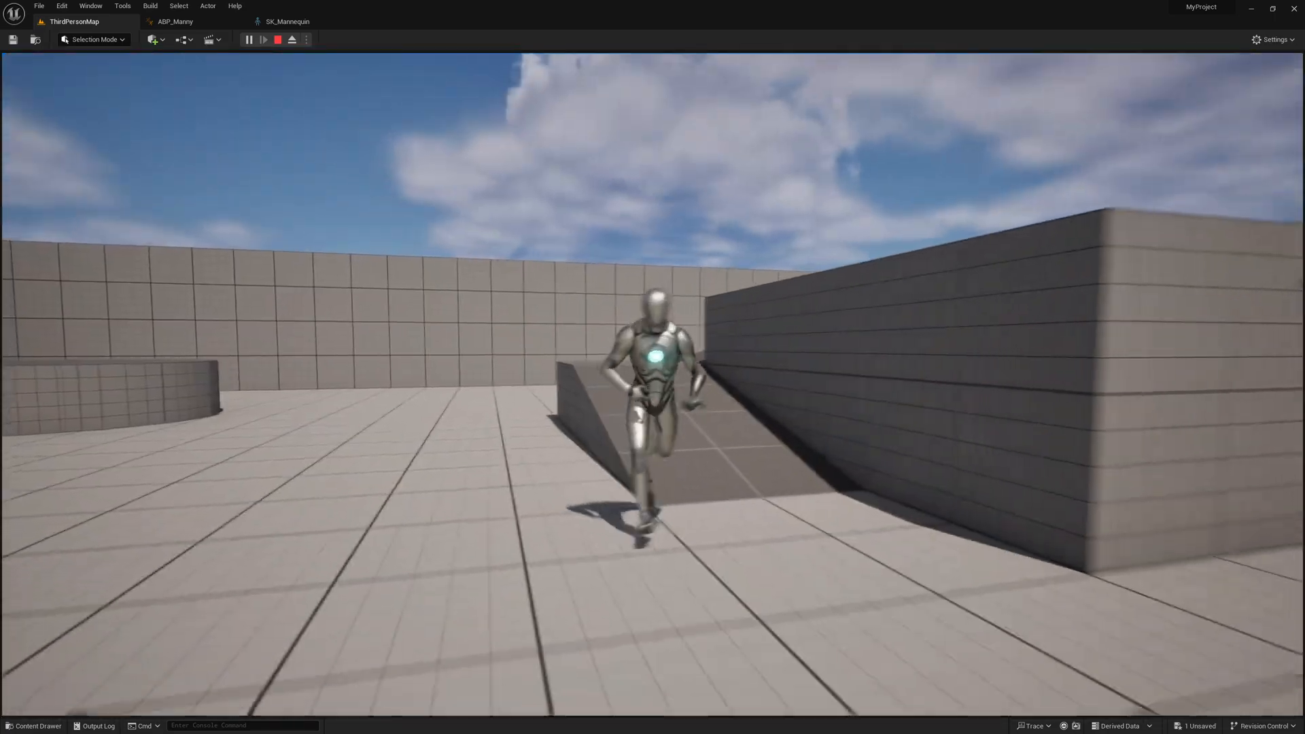
key("a")
key("w")
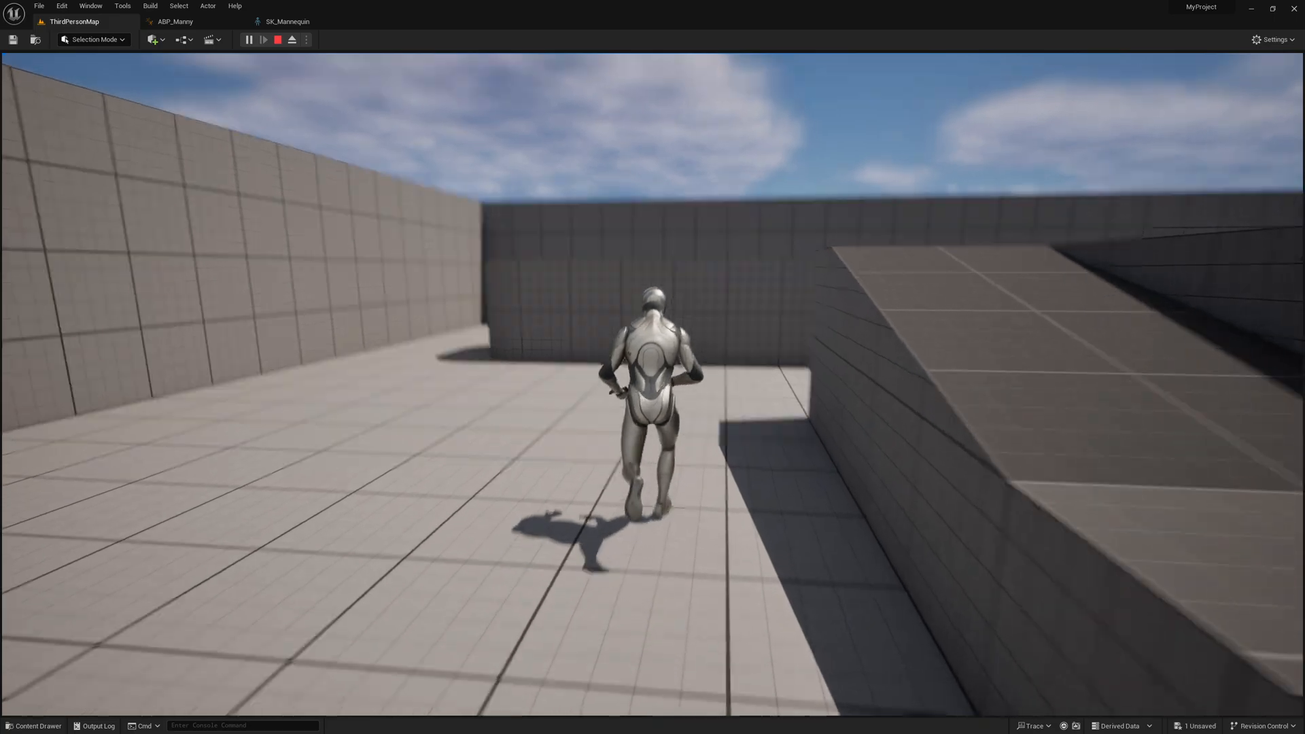
key("Escape")
Recheck ABP_Manny's Layered blend per bone node and play-test ThirdPersonMap, running in different directions to compare the head motion with the Rifle upper-body pose
left_click(300, 22)
left_click(202, 21)
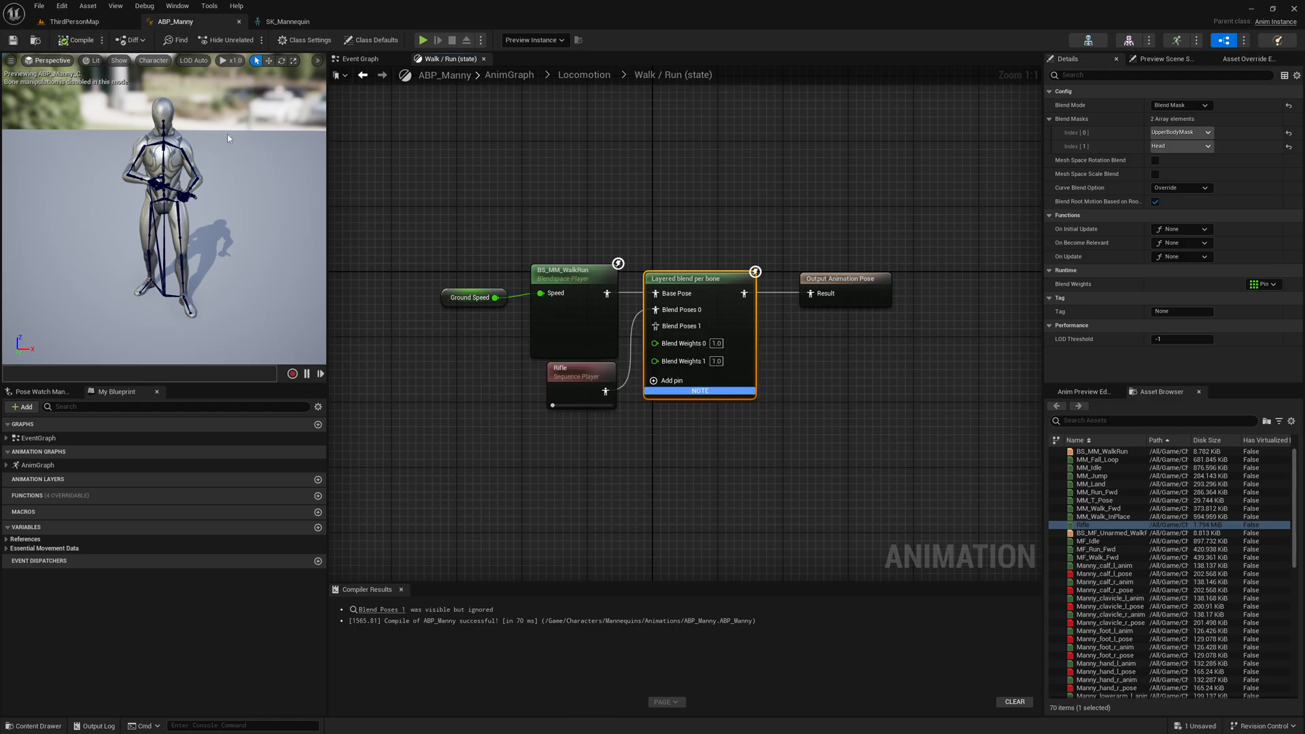
left_click(114, 26)
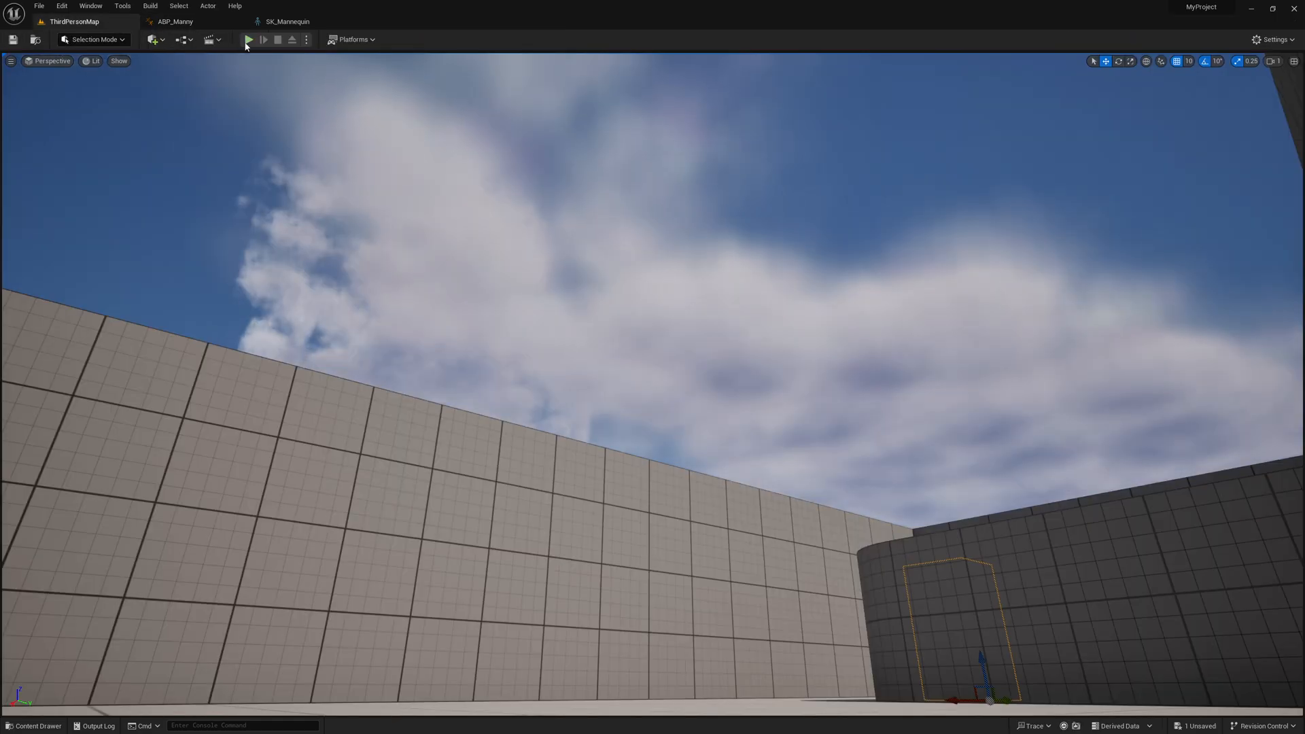
left_click(249, 41)
key("d")
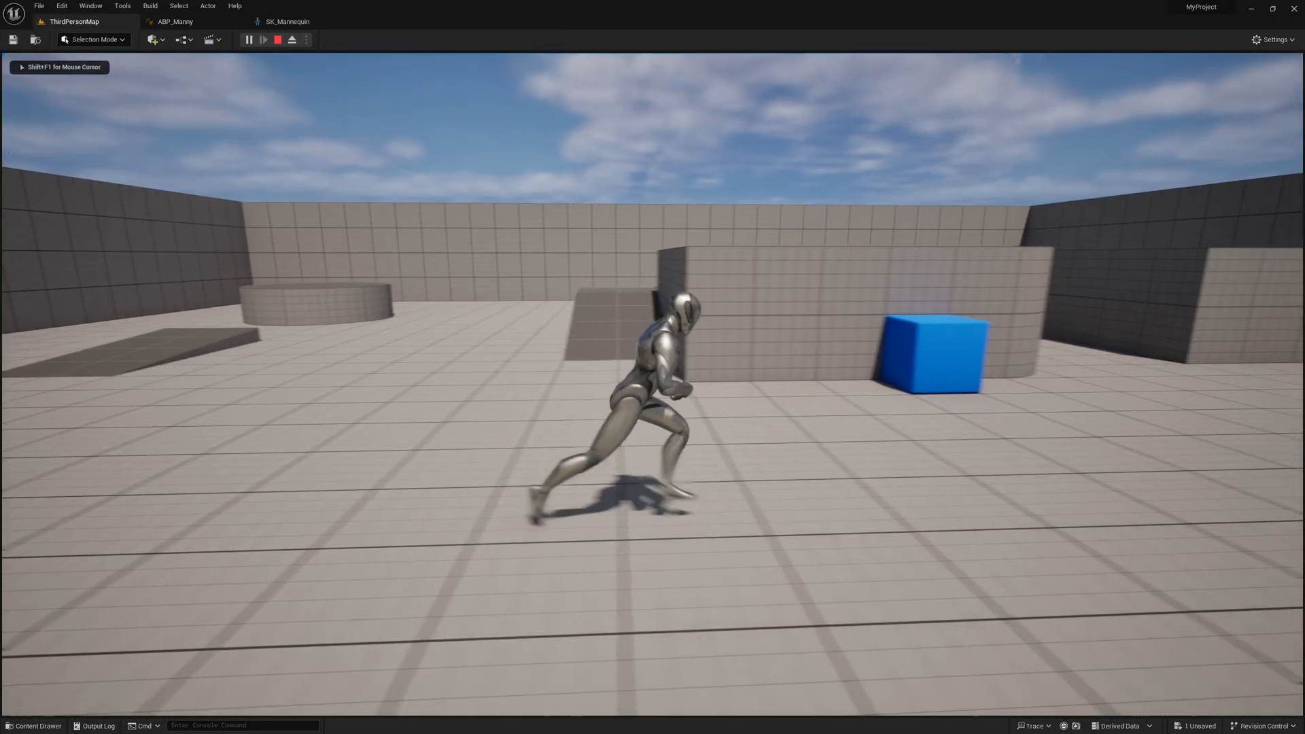
key("w")
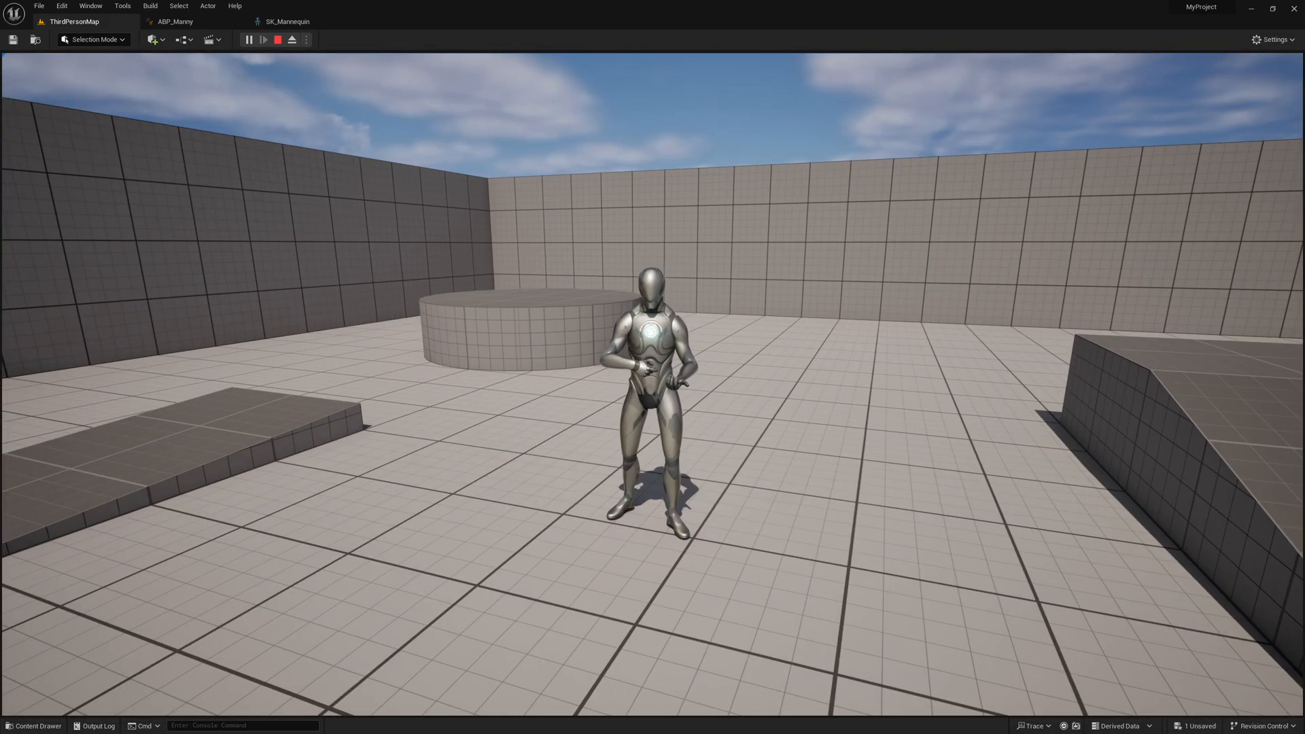
key("w")
key("d")
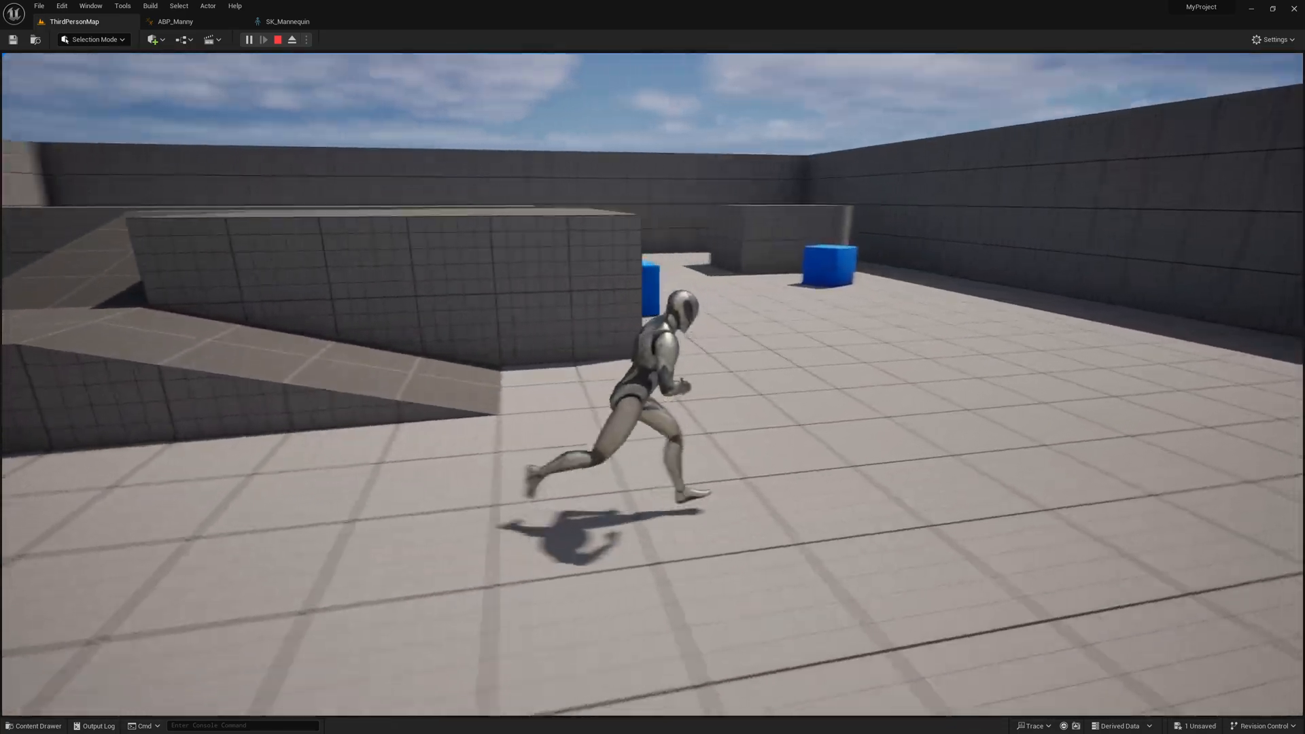
key("a")
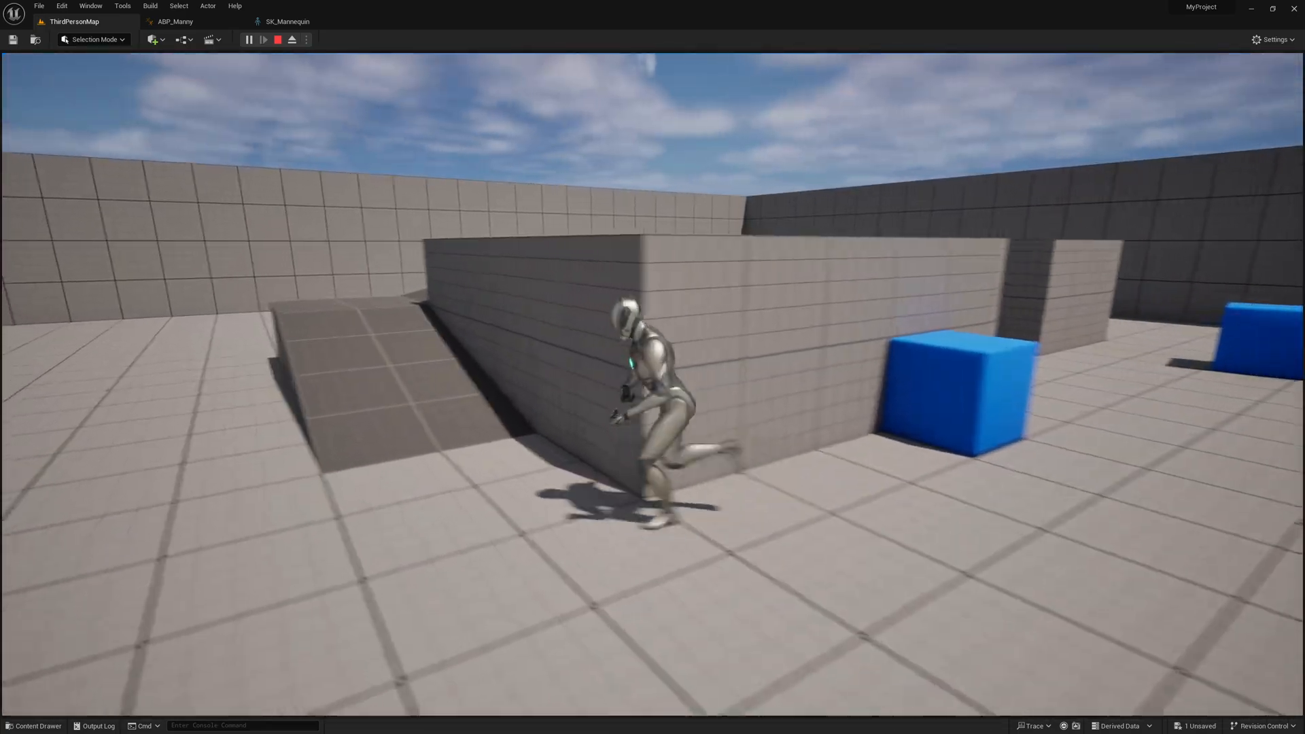
key("s")
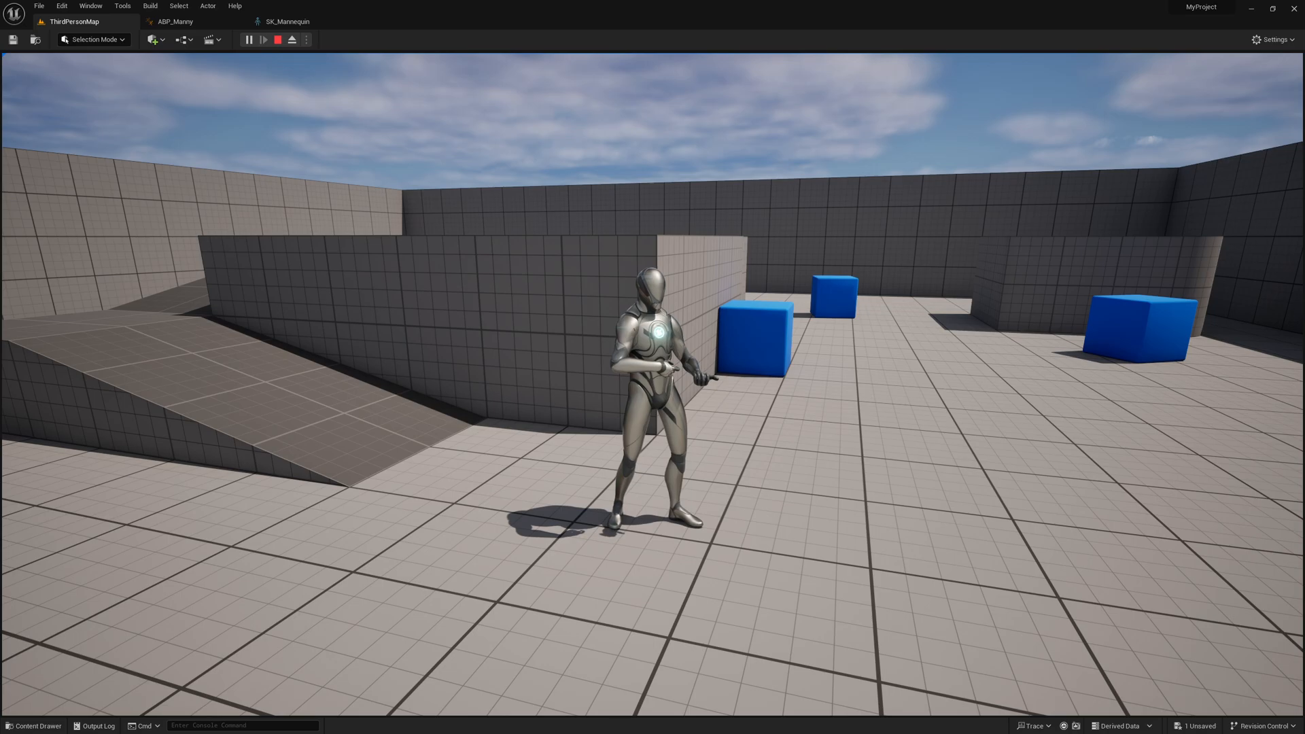
key("w")
key("d")
key("s")
key("a")
key("s")
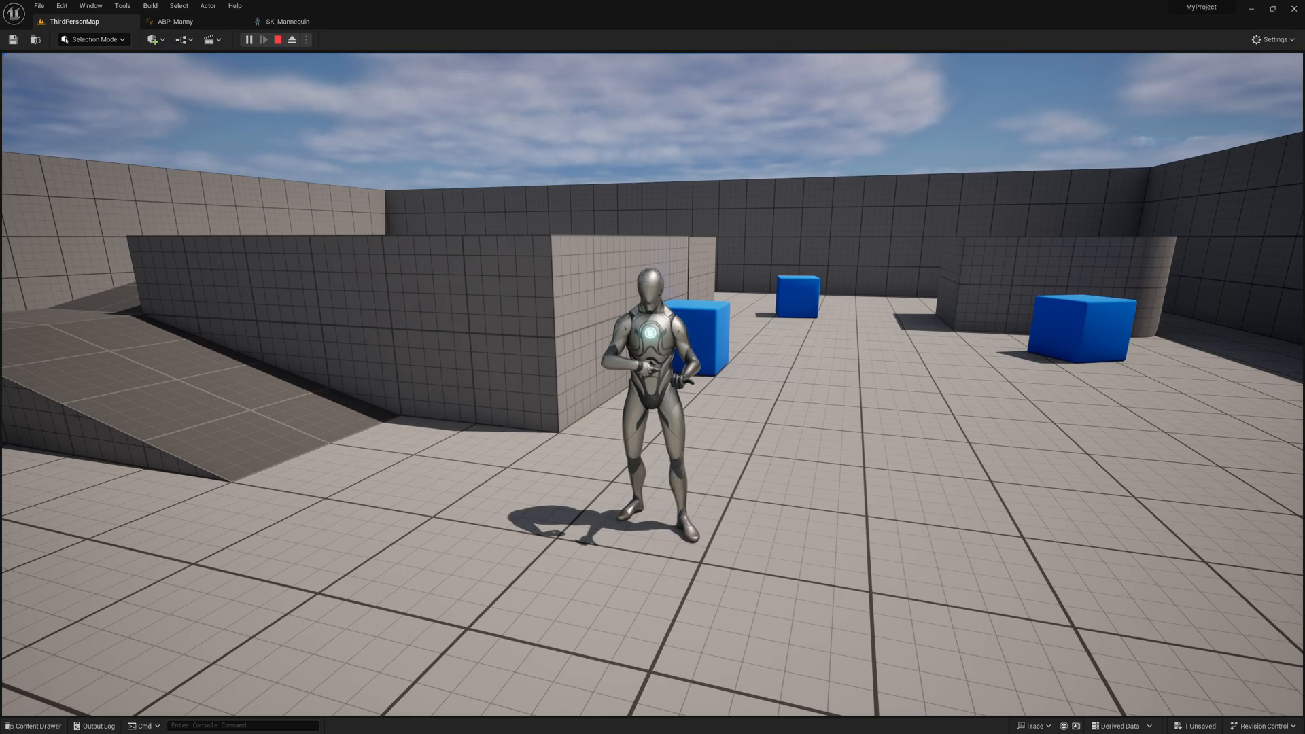
key("a")
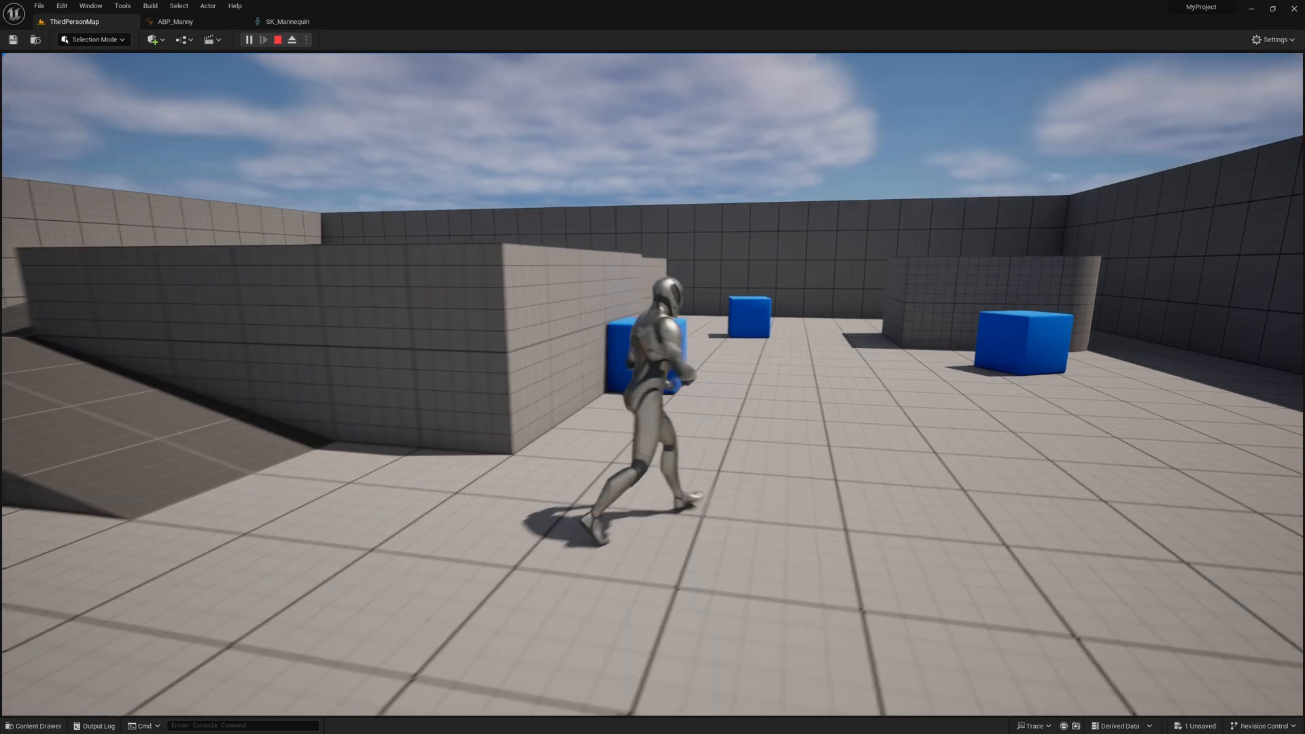